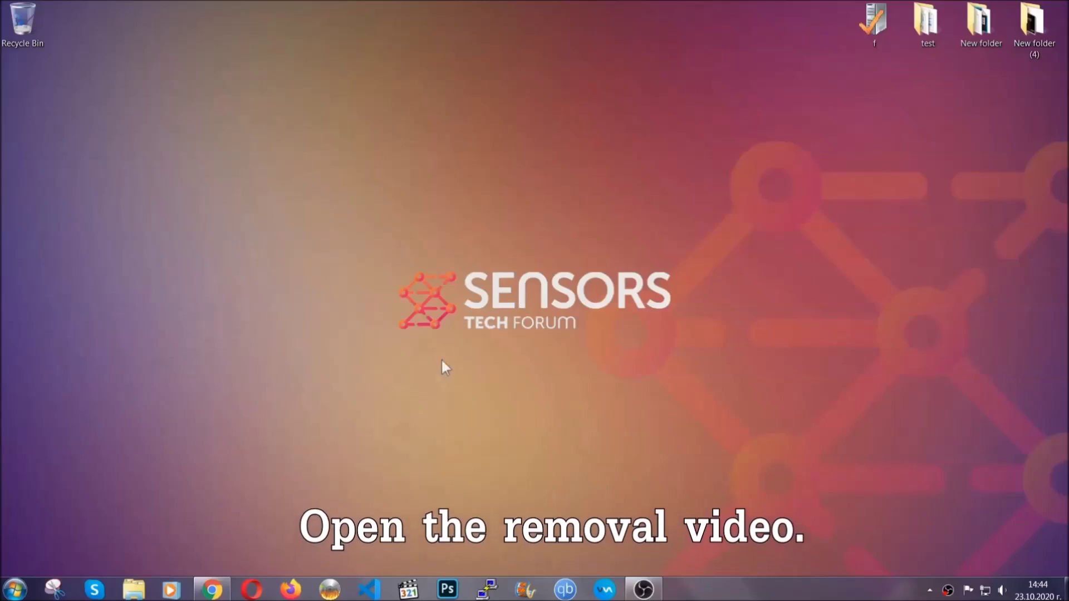
- Bring the Chrome window with the 'How to Remove a Ransomware Virus (Windows)' YouTube video forward
click(212, 590)
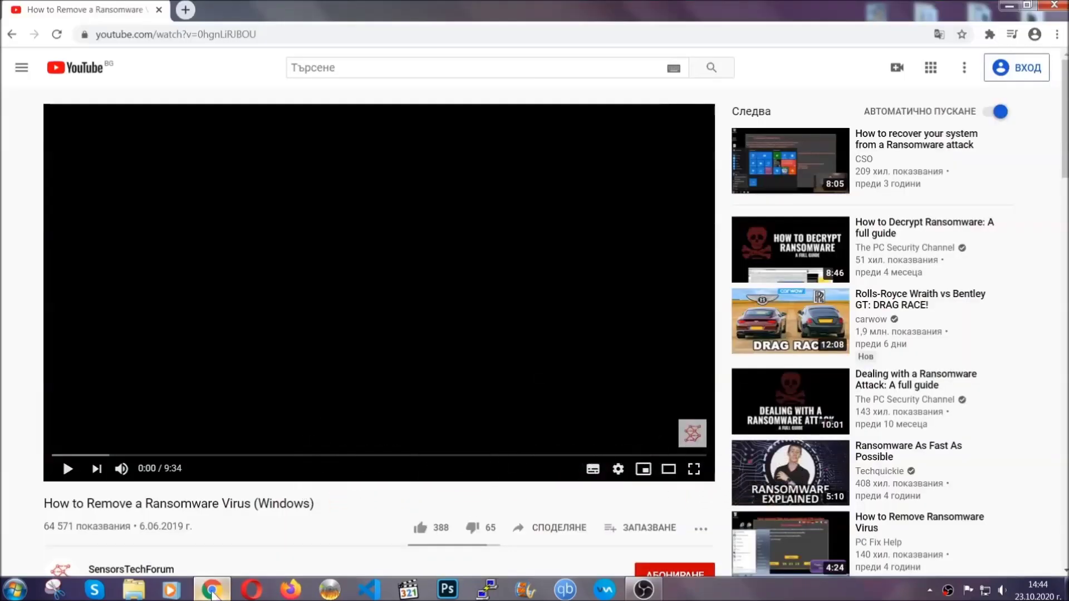
- Open the SensorsTechForum link from the video description and launch the downloaded SpyHunter-Installer.exe
scroll(196, 453, down, 4)
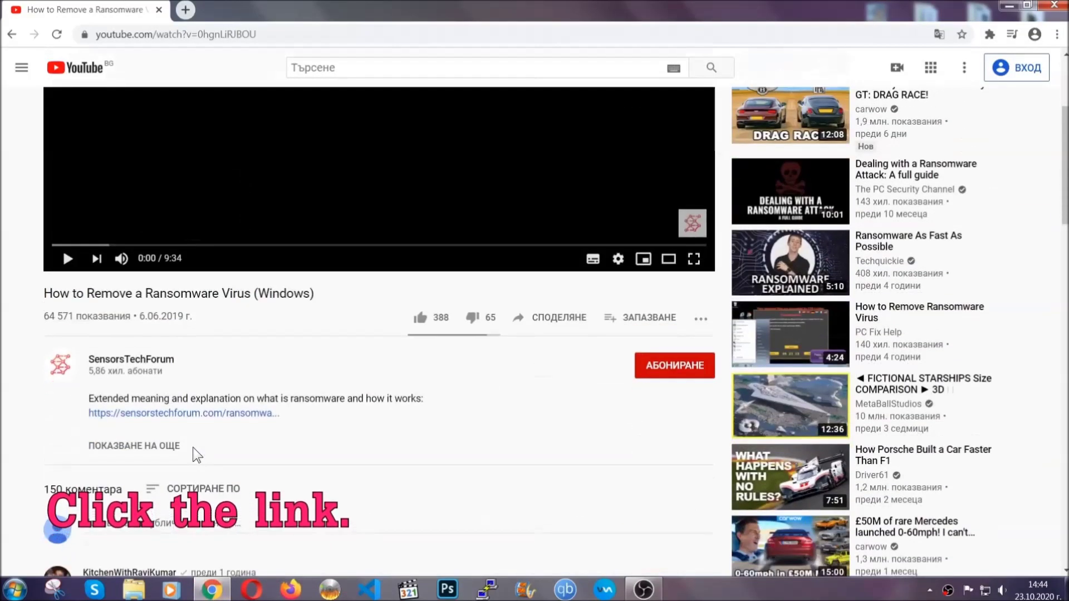
click(212, 413)
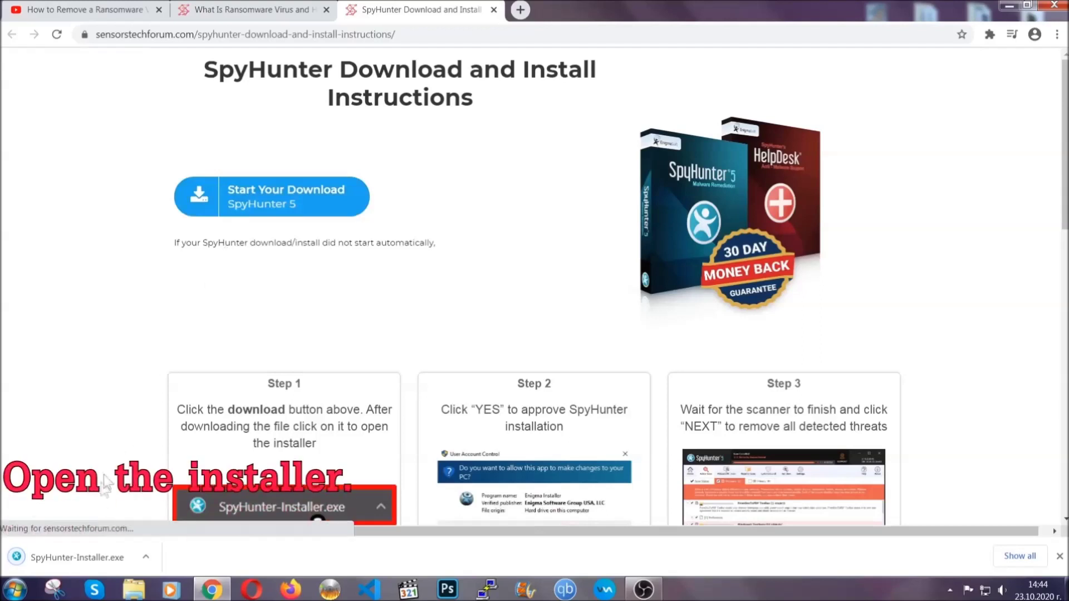
click(76, 556)
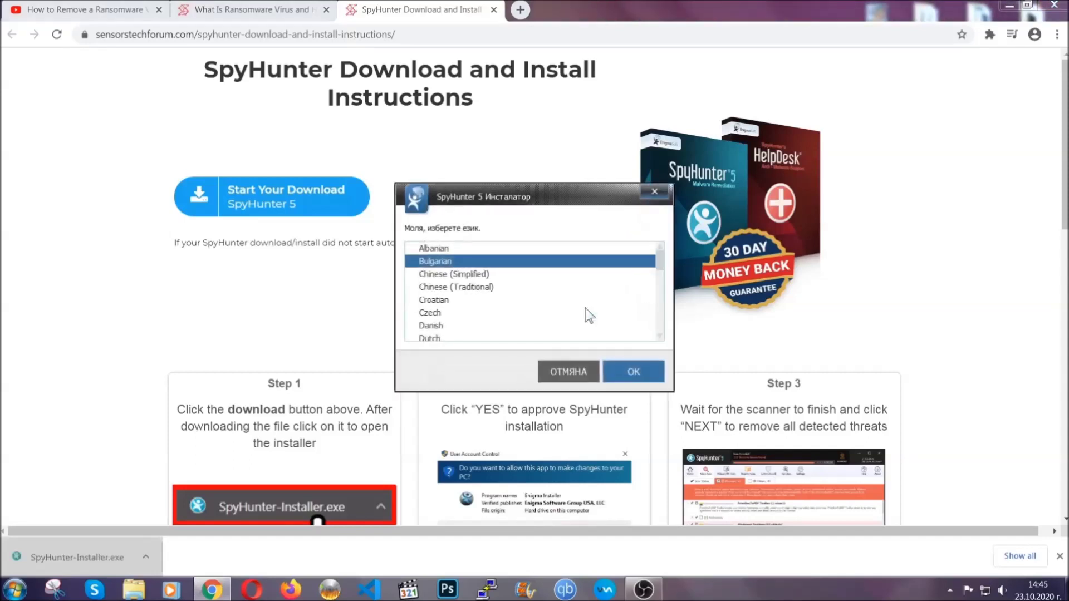
- Install SpyHunter 5 in English, accepting the EULA and Privacy Policy, then close the finished setup
scroll(557, 307, down, 2)
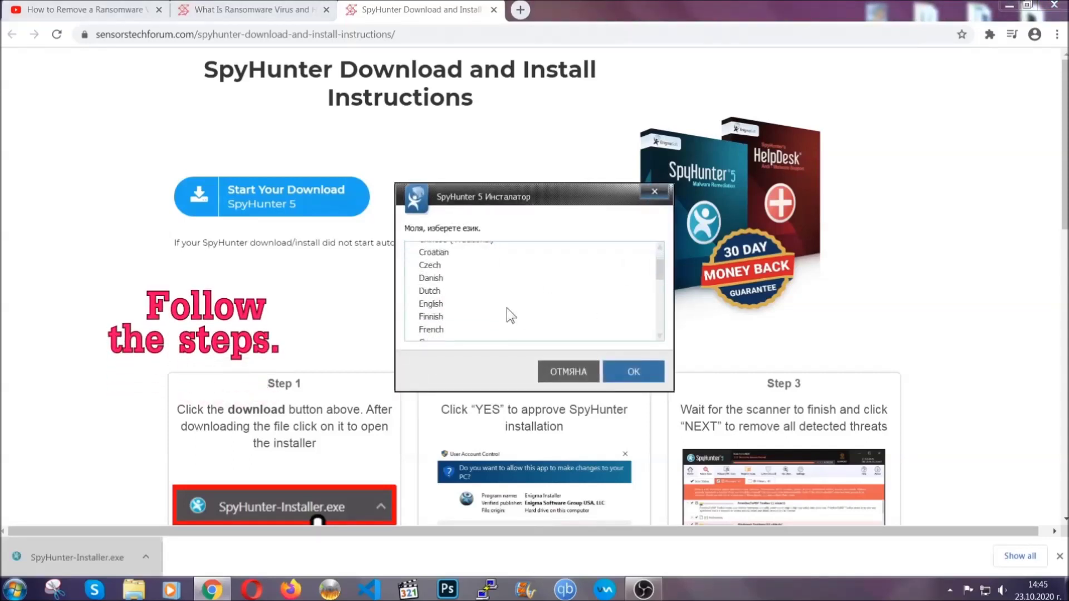
click(503, 305)
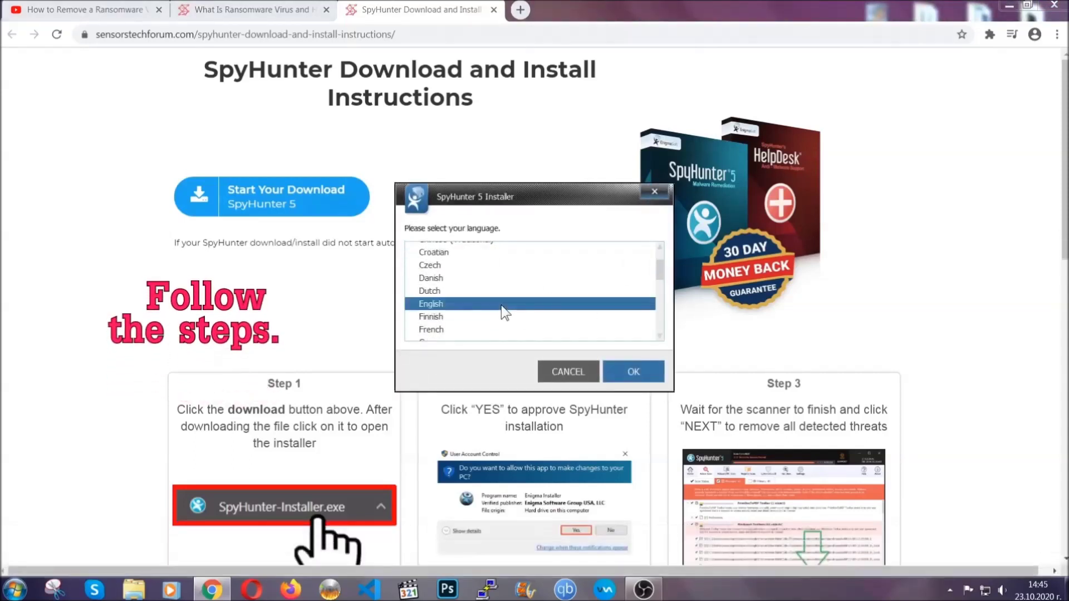
click(624, 370)
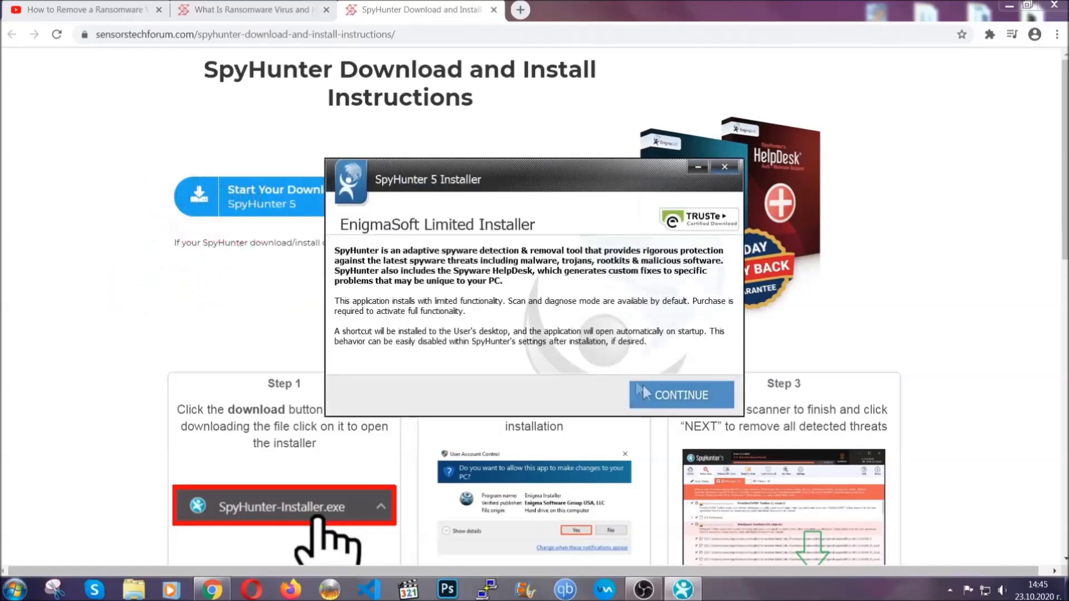
click(641, 387)
click(613, 360)
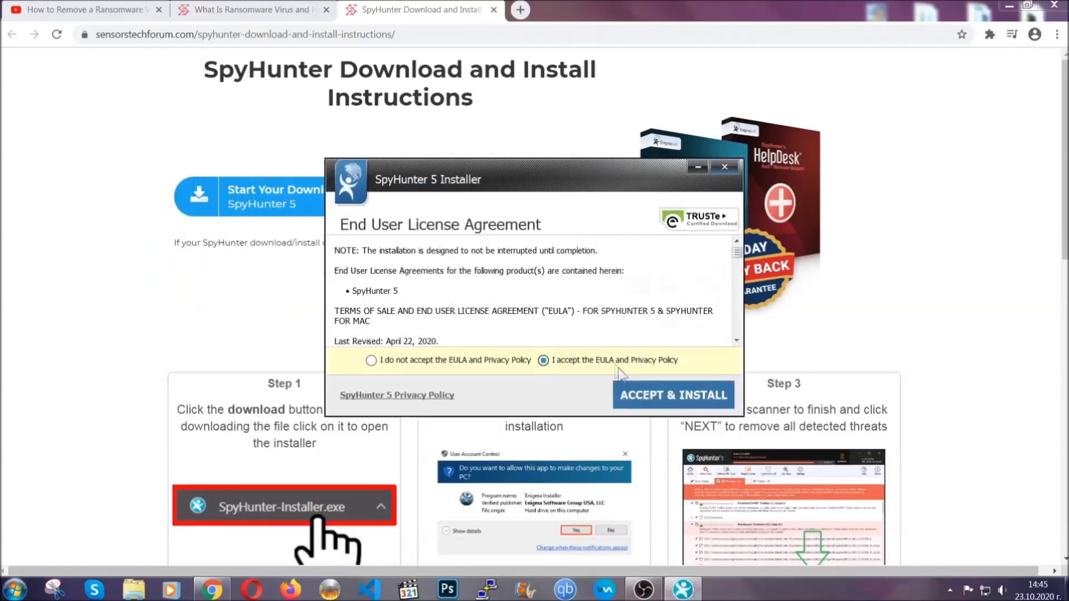
click(638, 395)
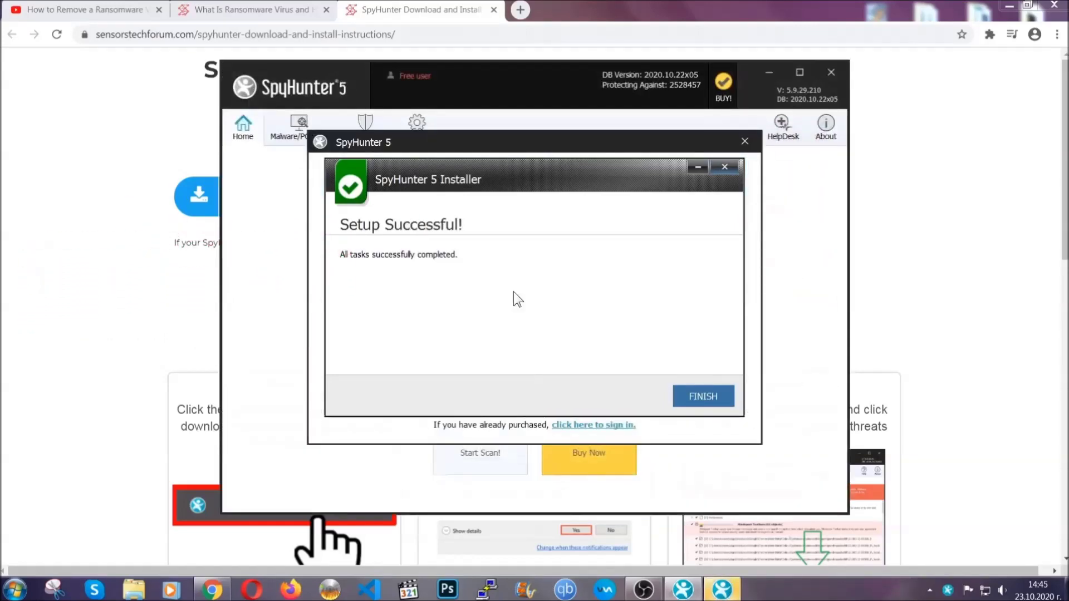
click(685, 399)
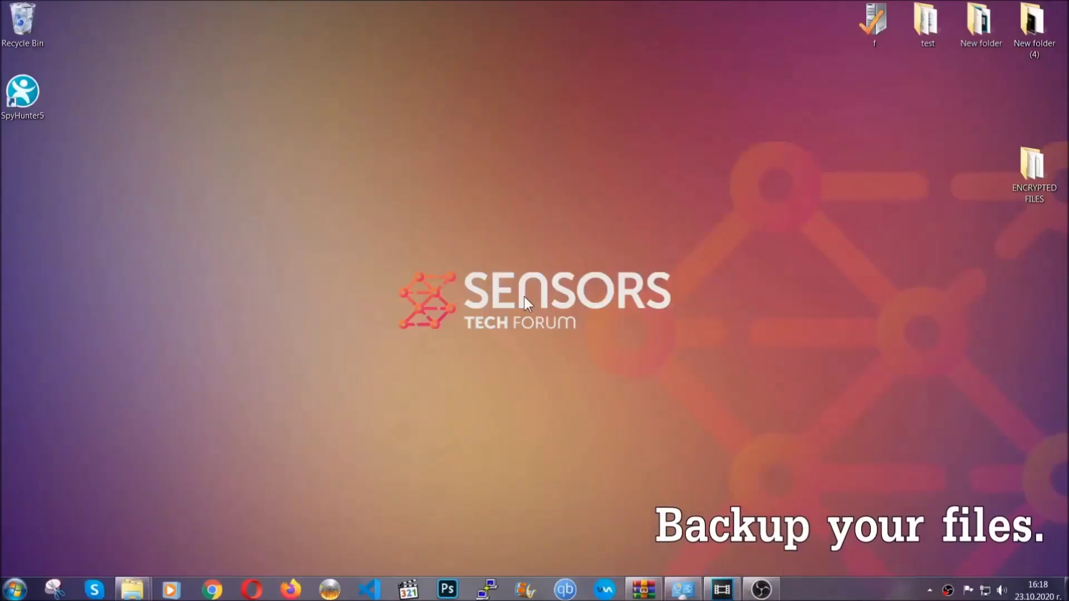
- Select and copy all six .efji files in the ENCRYPTED FILES folder
double_click(1026, 171)
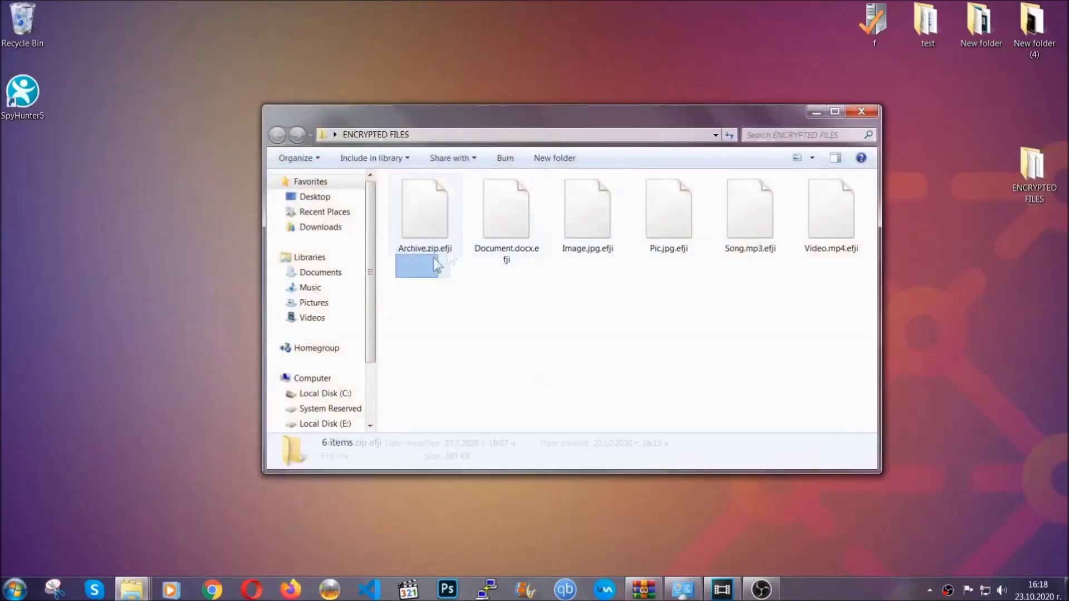
drag(435, 257, 836, 198)
right_click(836, 198)
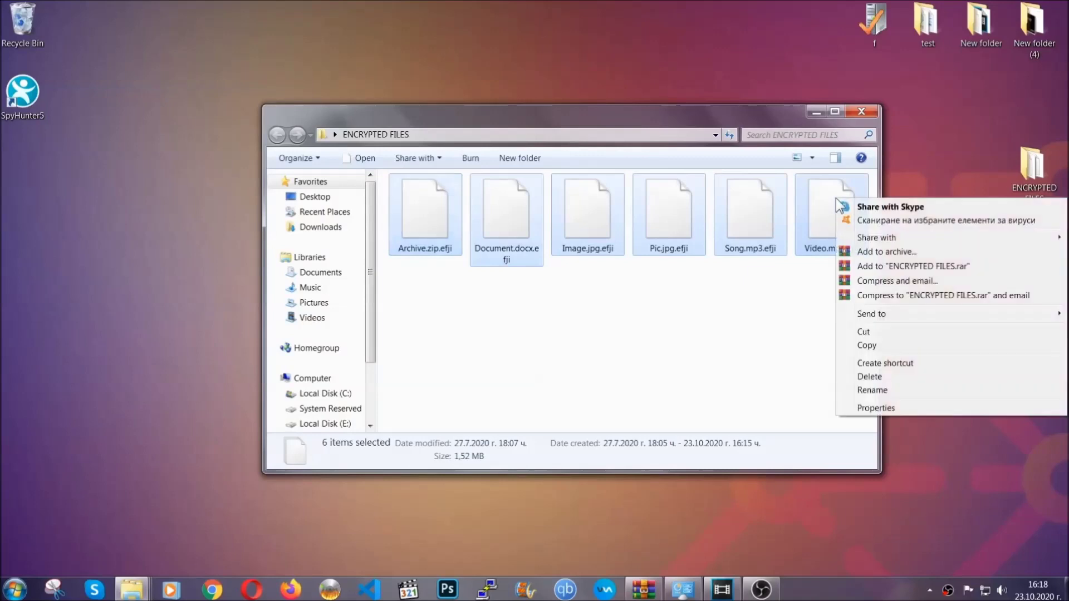
click(866, 347)
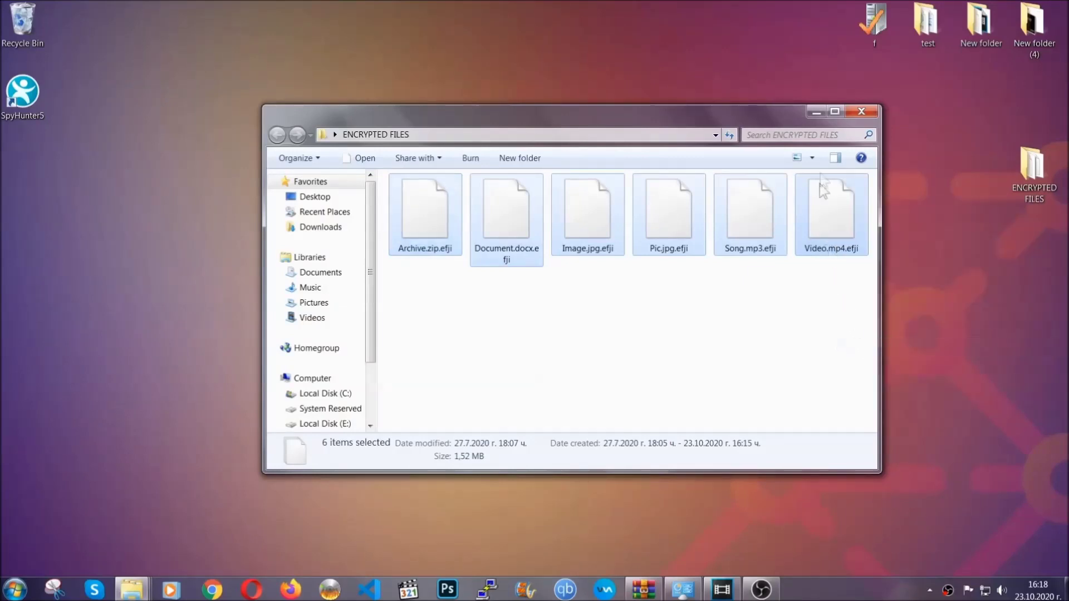
- Paste the six copied files onto FLASH DRIVE (H:) and close its window
click(816, 113)
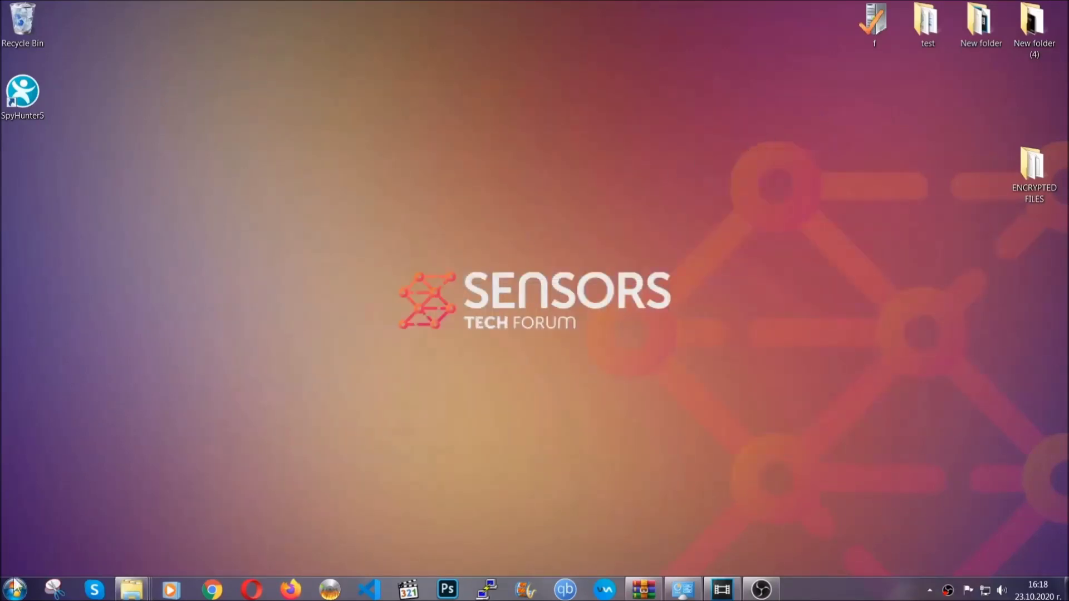
click(14, 588)
click(203, 419)
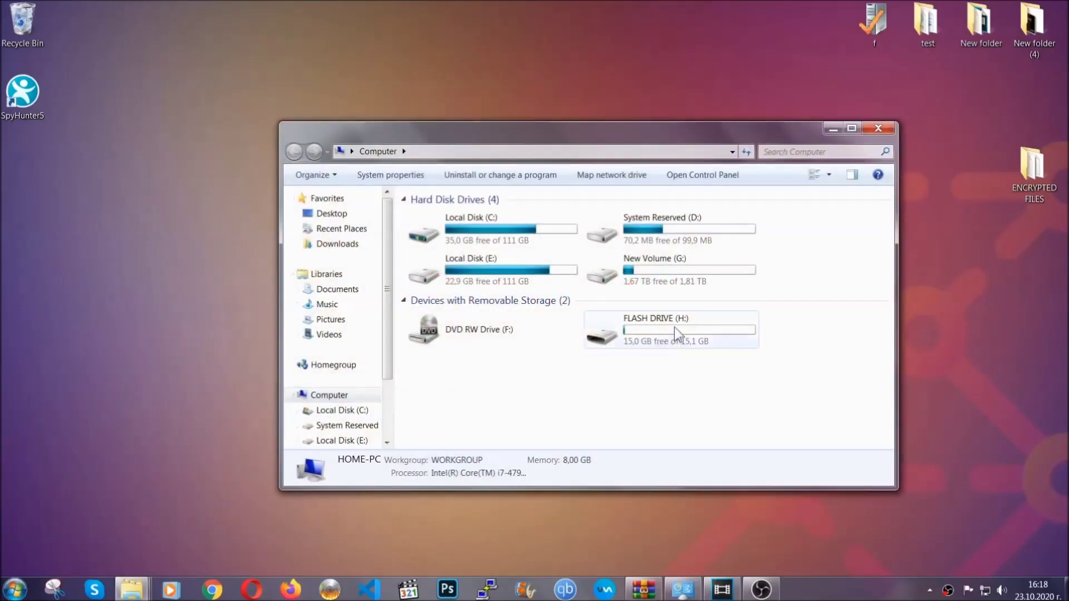
double_click(673, 326)
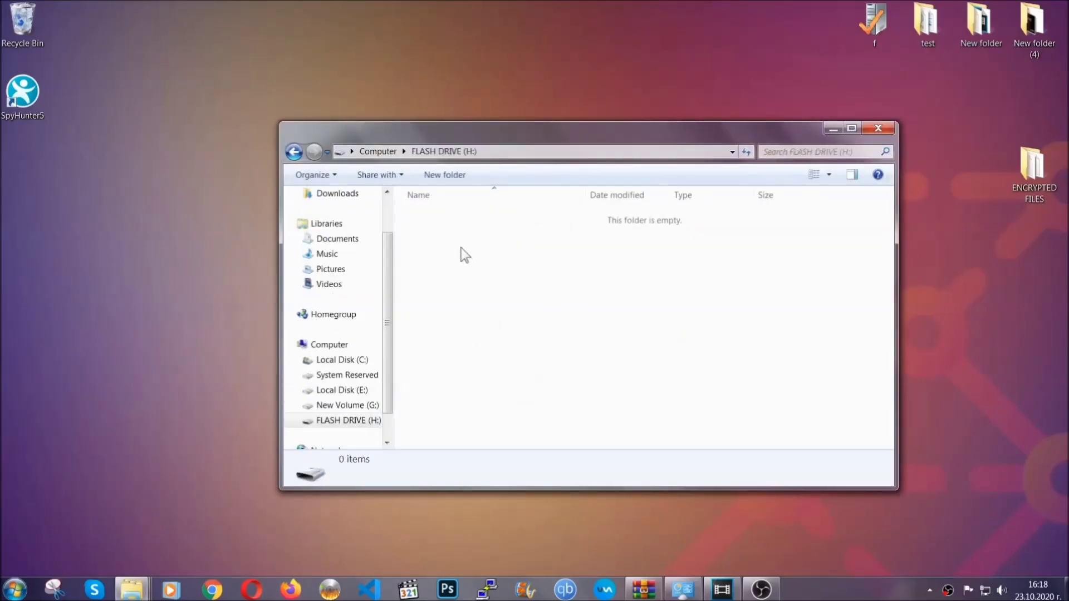
right_click(461, 254)
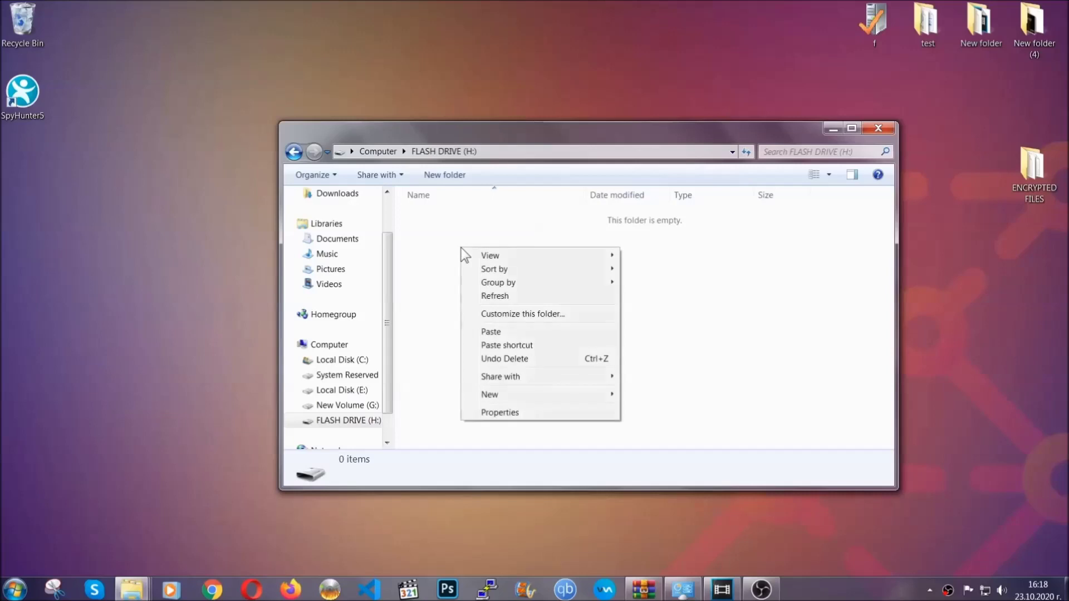
click(486, 333)
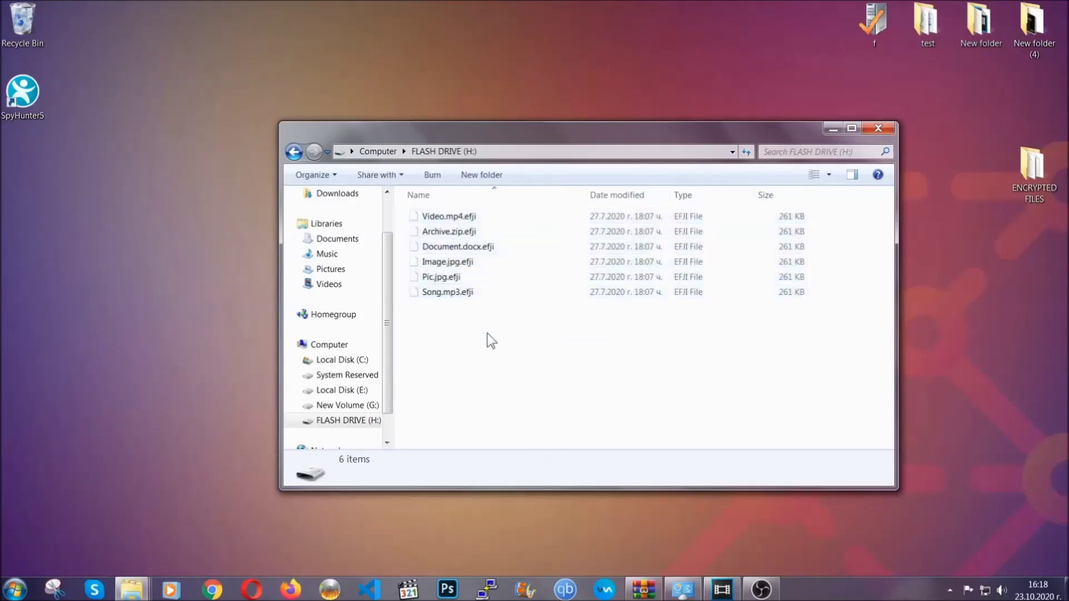
click(879, 129)
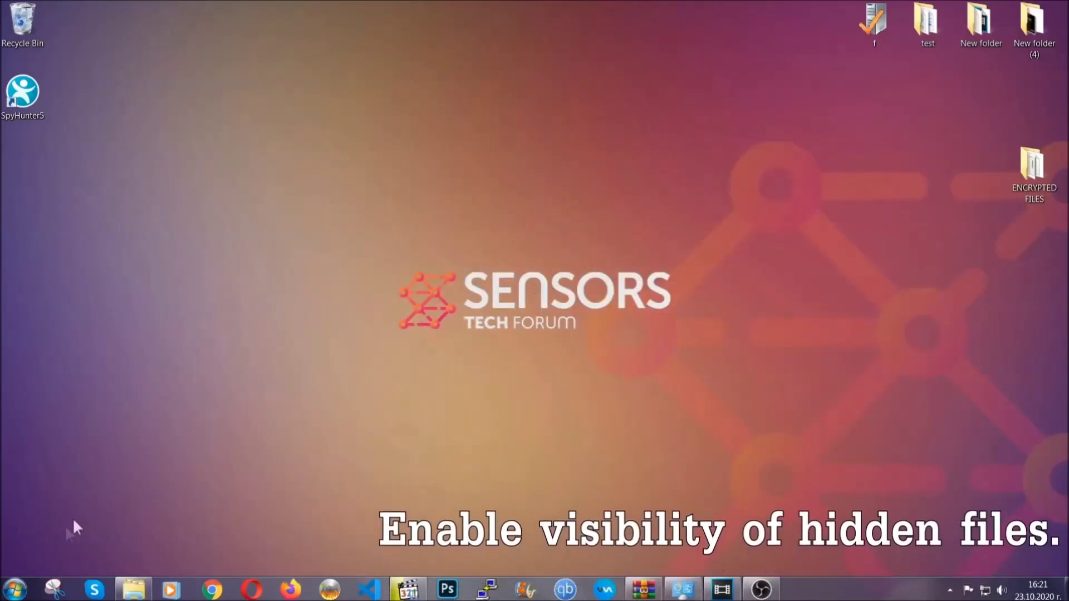
- Find the 'hidden files and folders' setting via Start search and apply 'Show hidden files, folders, and drives'
click(15, 589)
click(44, 555)
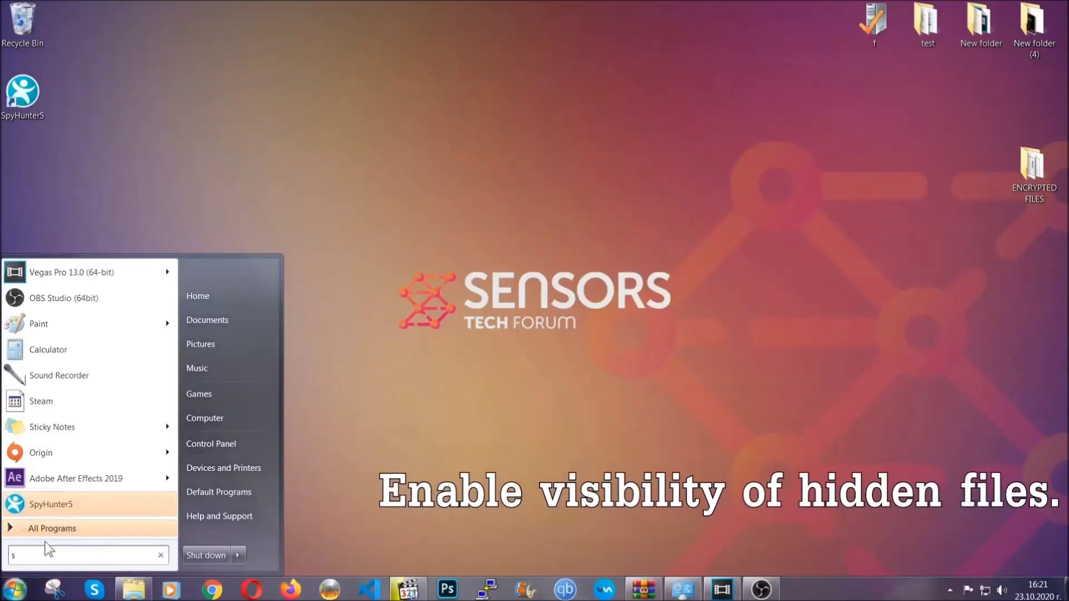
text(showh)
key(BackSpace)
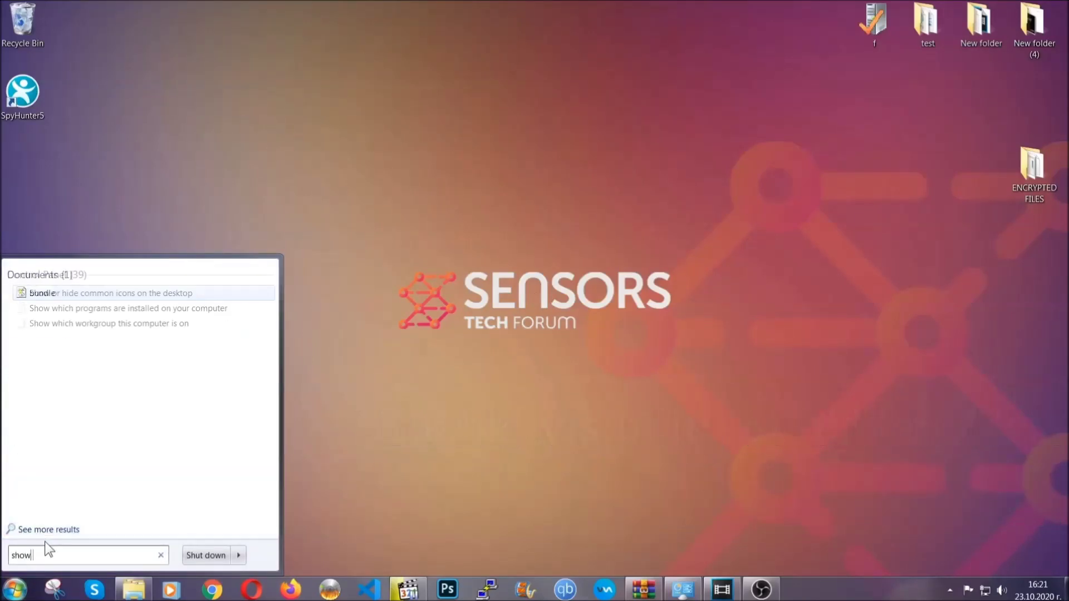
text( hidden files )
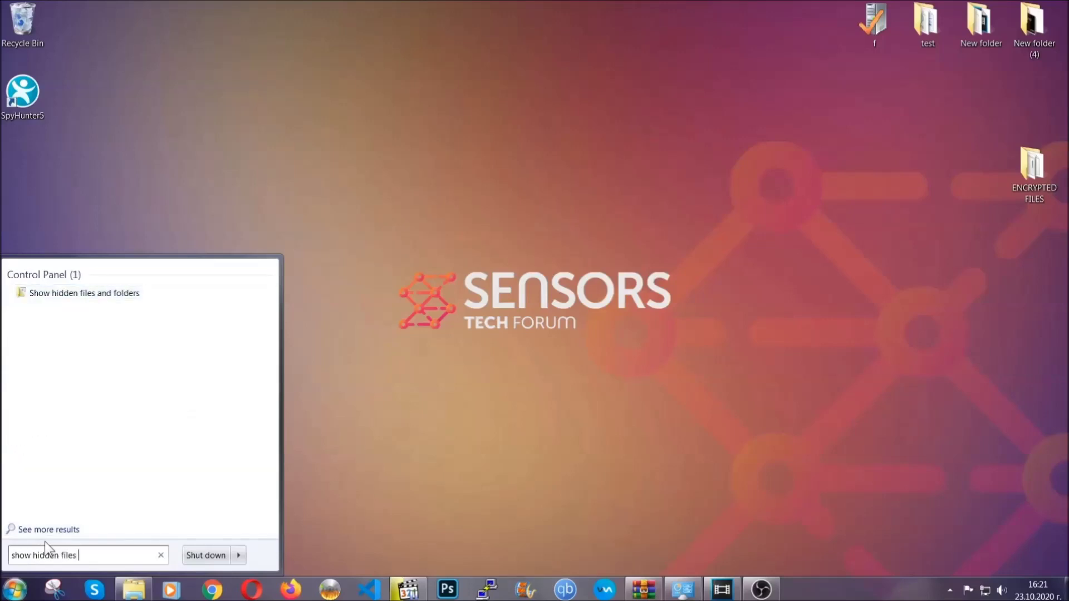
text(and folders)
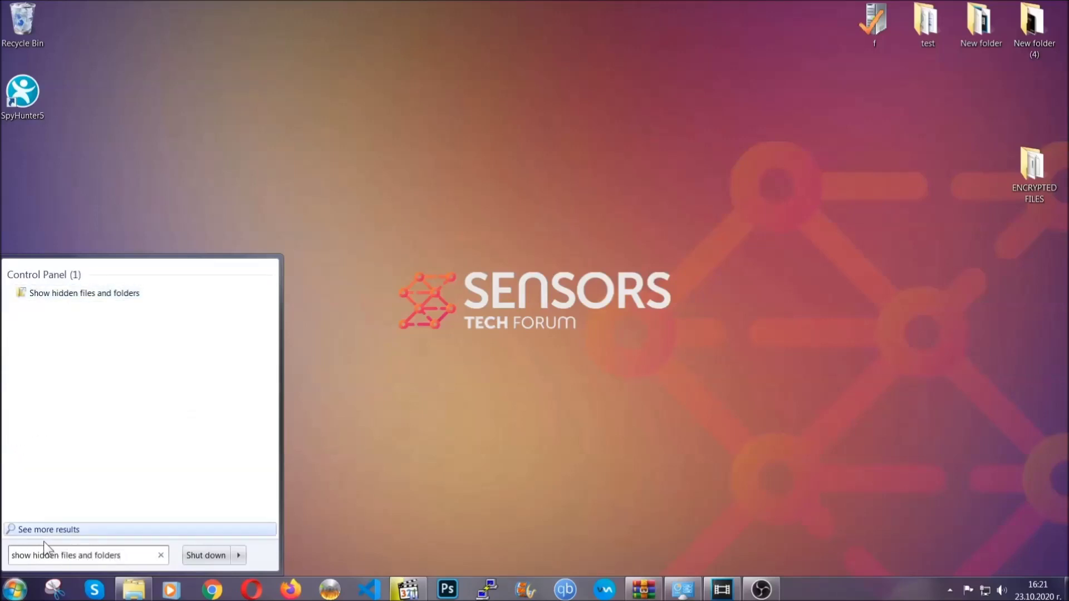
click(126, 295)
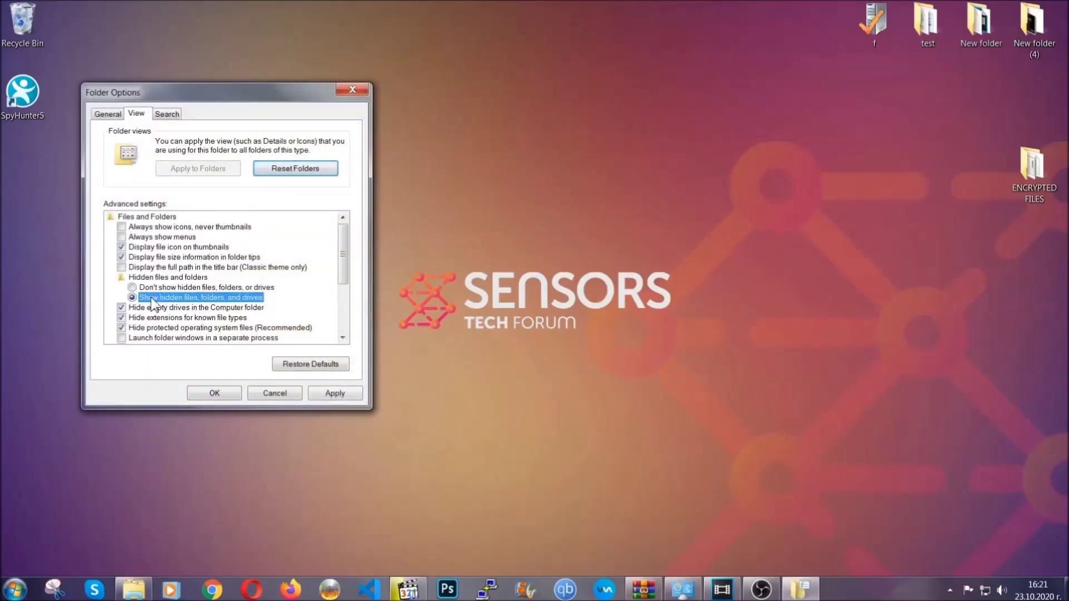
click(331, 396)
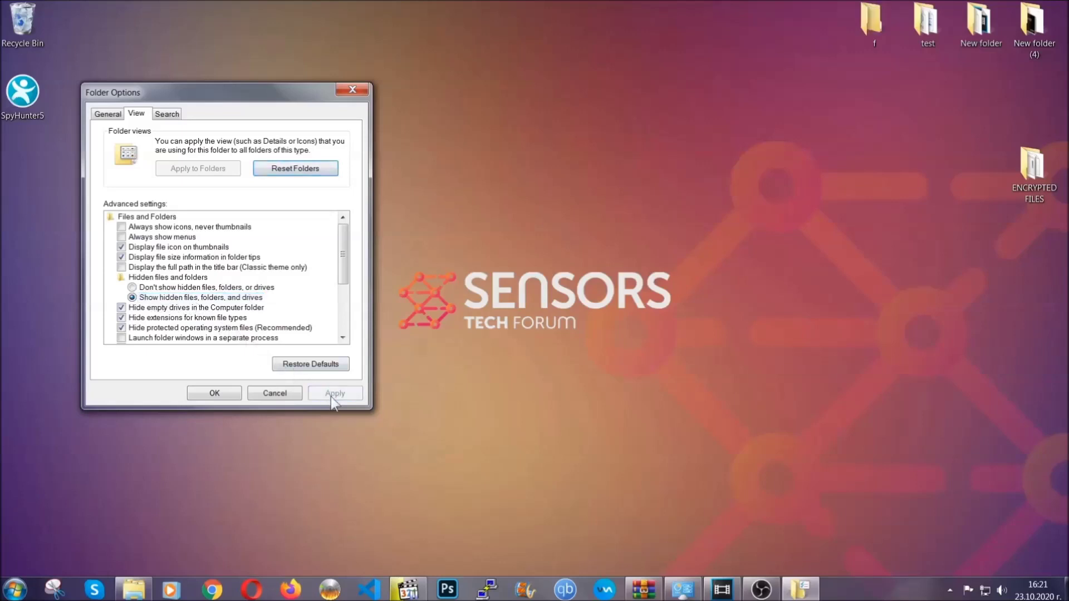
click(210, 392)
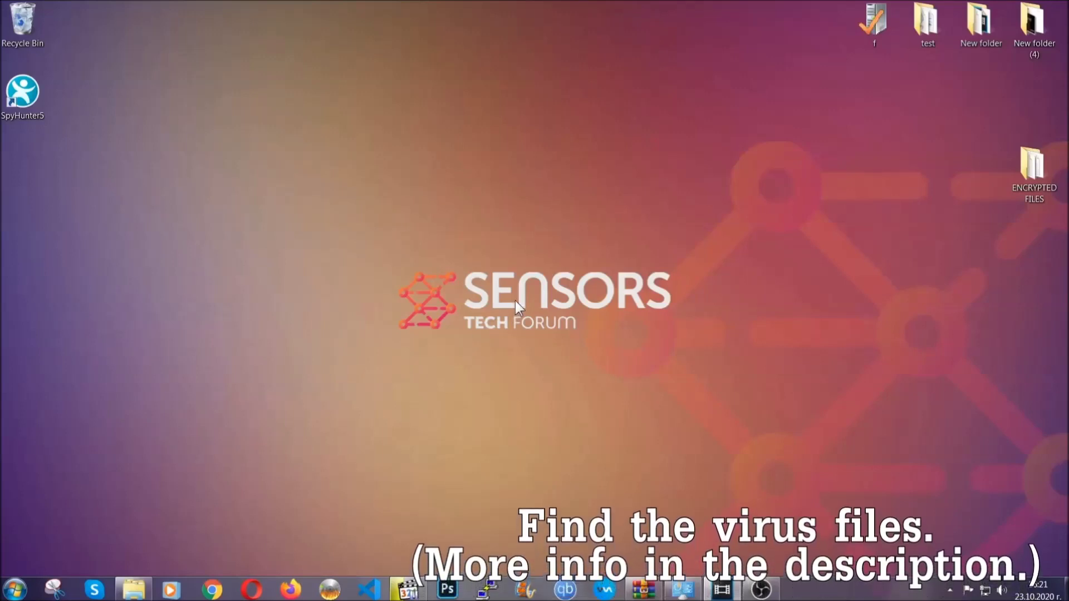
- In Computer, search for 'extension:exe Example Vir' to locate the virus program
click(14, 588)
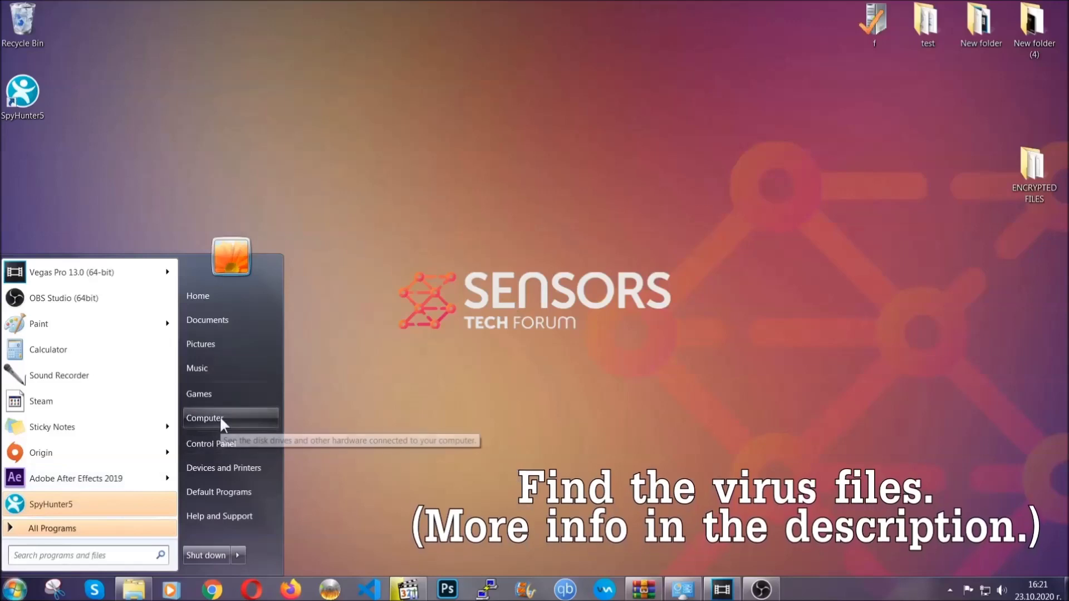
click(220, 417)
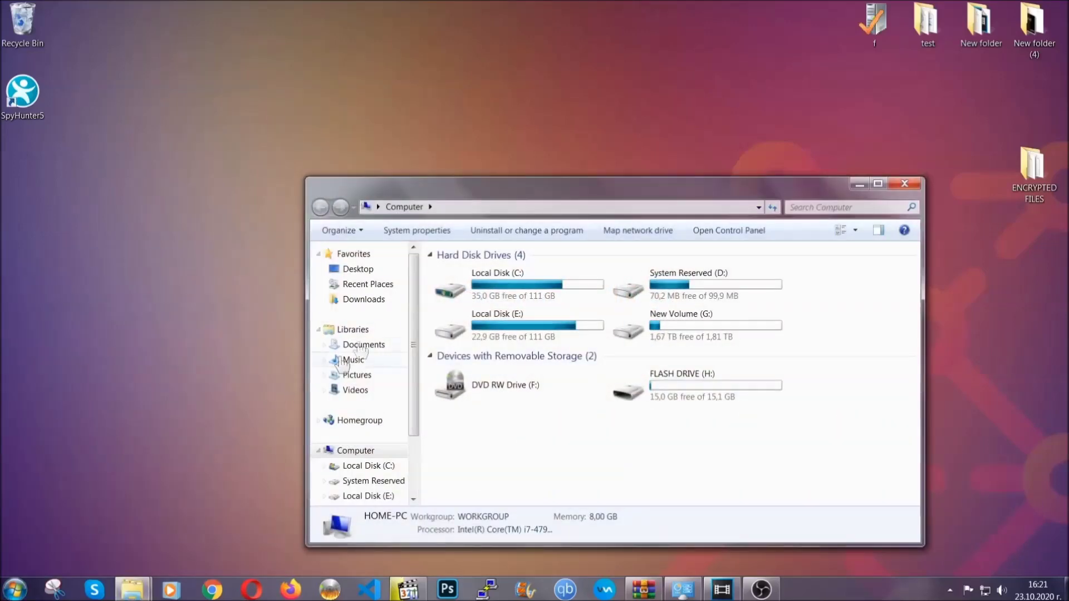
drag(582, 196, 511, 149)
text(files)
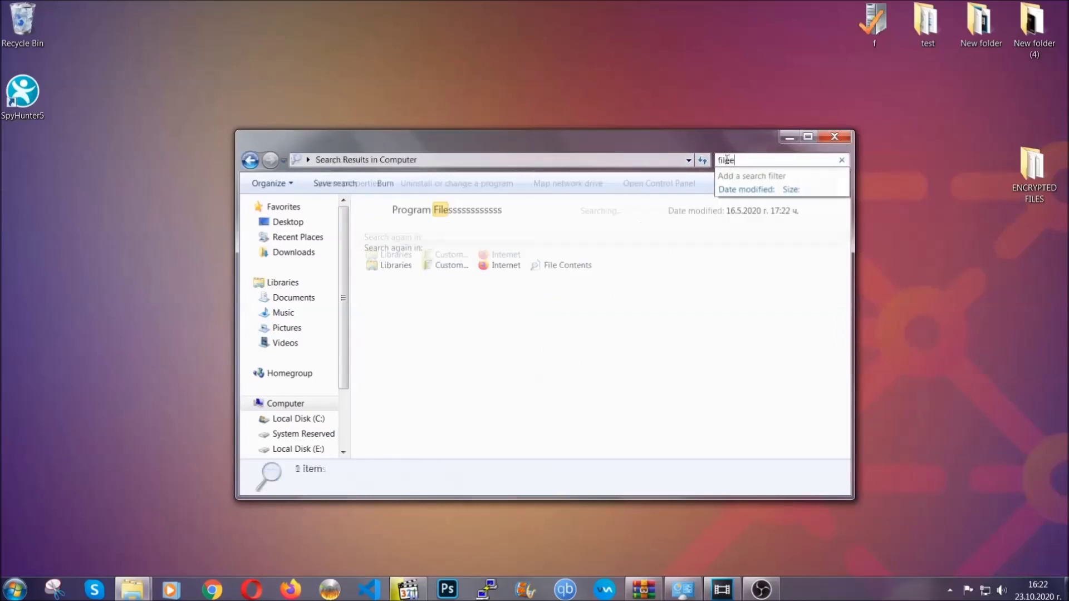
text(extension:exe )
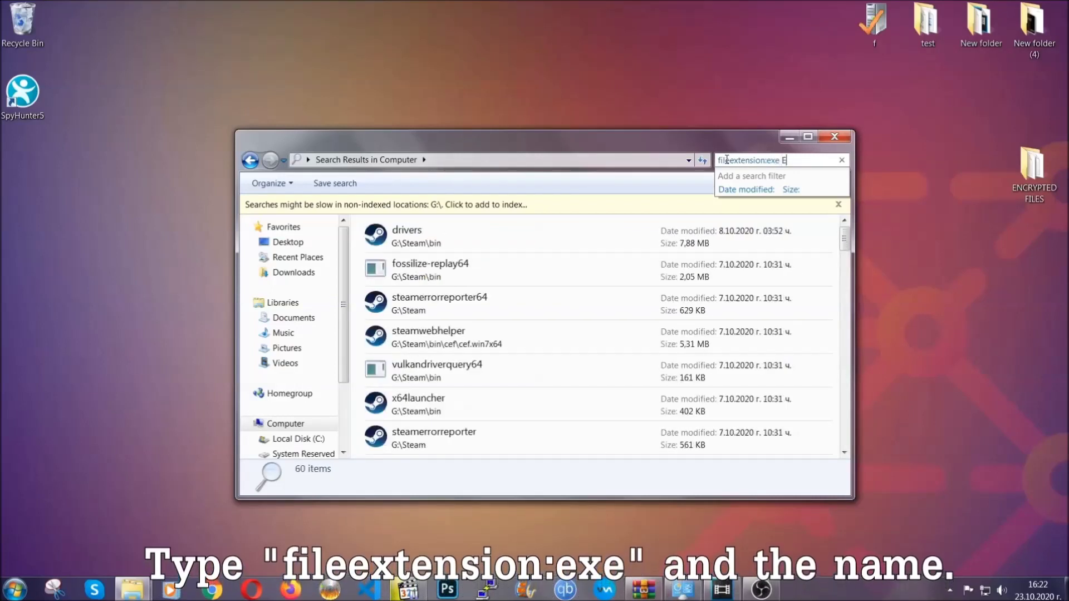
text(Exampl)
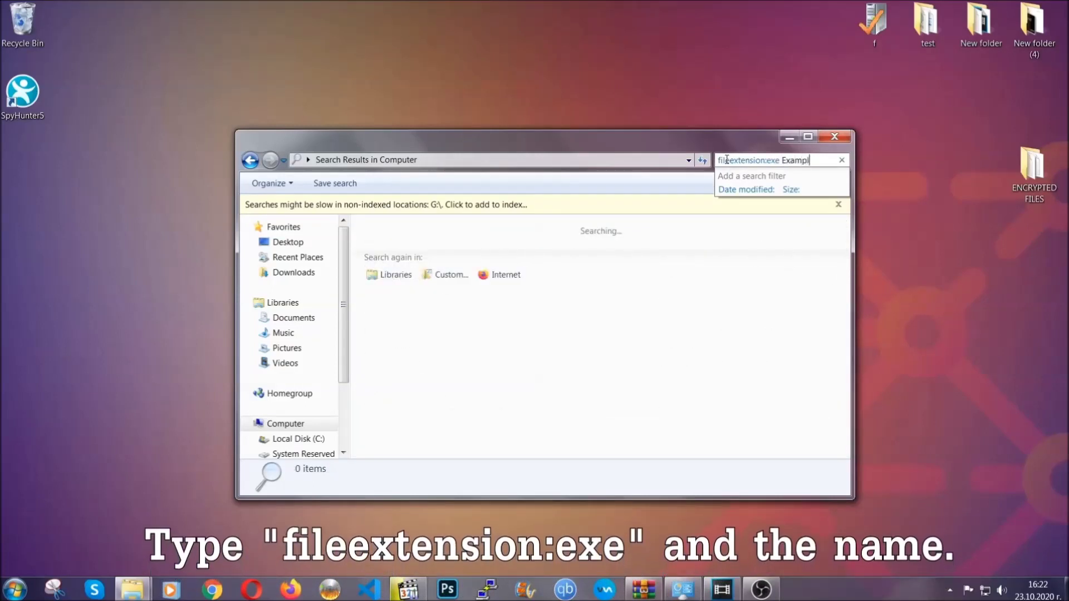
text(e Virus Name)
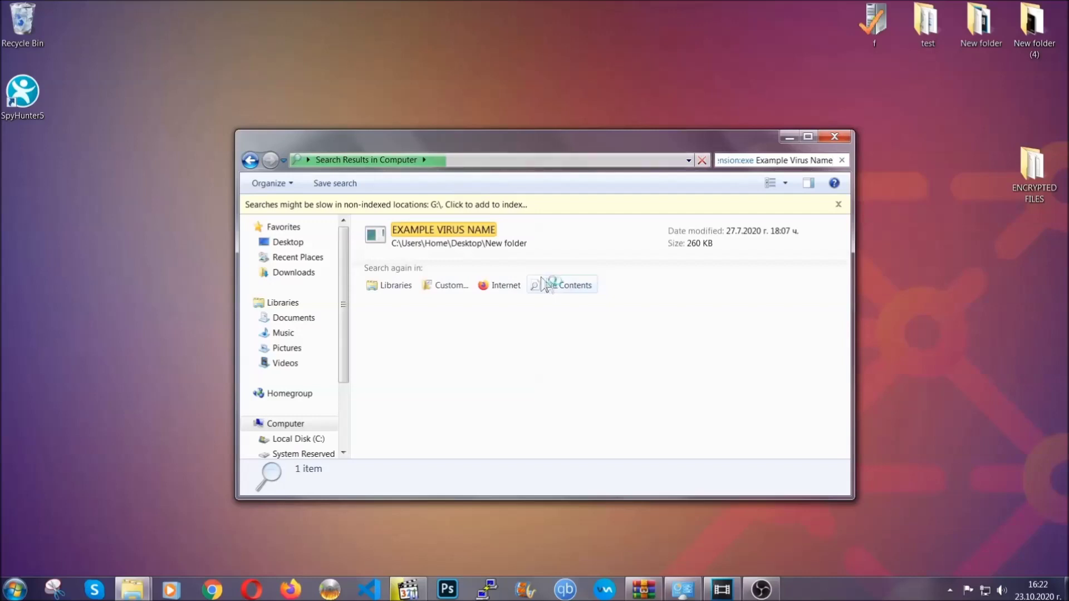
- Delete the EXAMPLE VIRUS NAME result to the Recycle Bin and close the search window
click(467, 226)
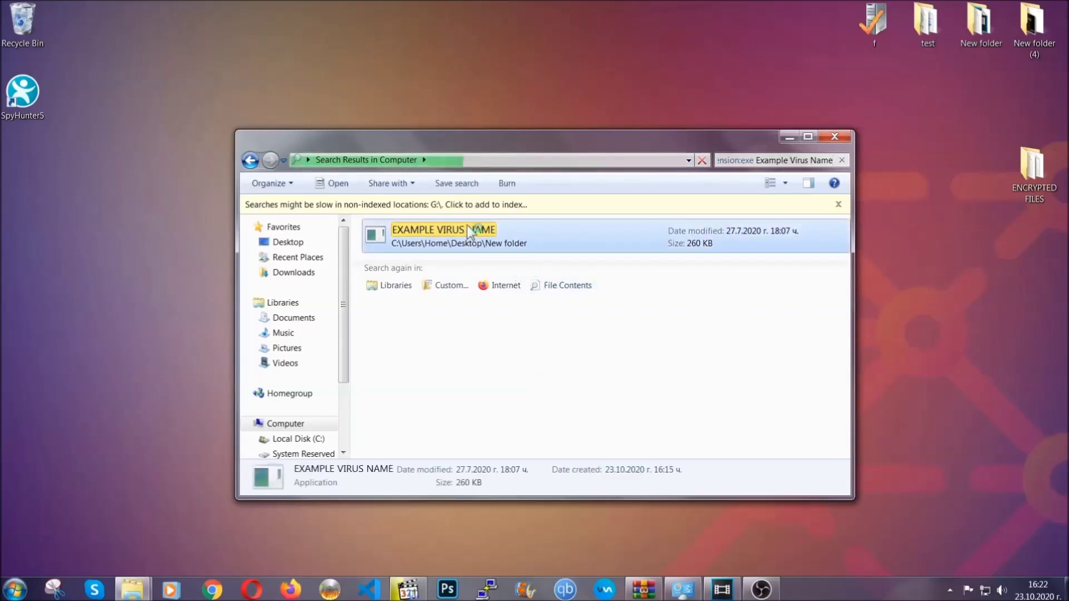
right_click(469, 230)
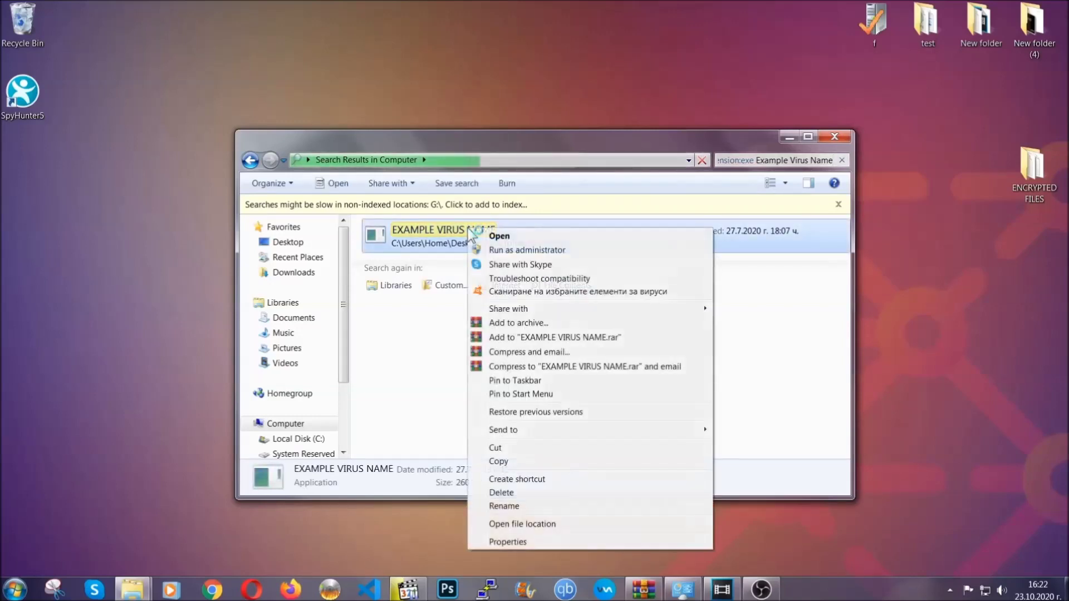
click(516, 492)
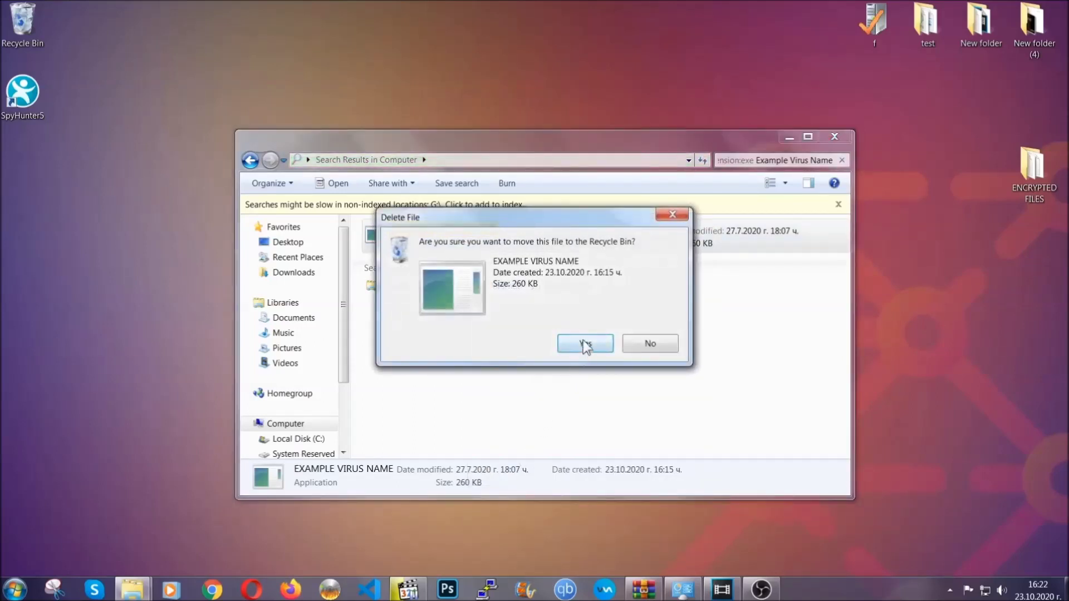
click(585, 344)
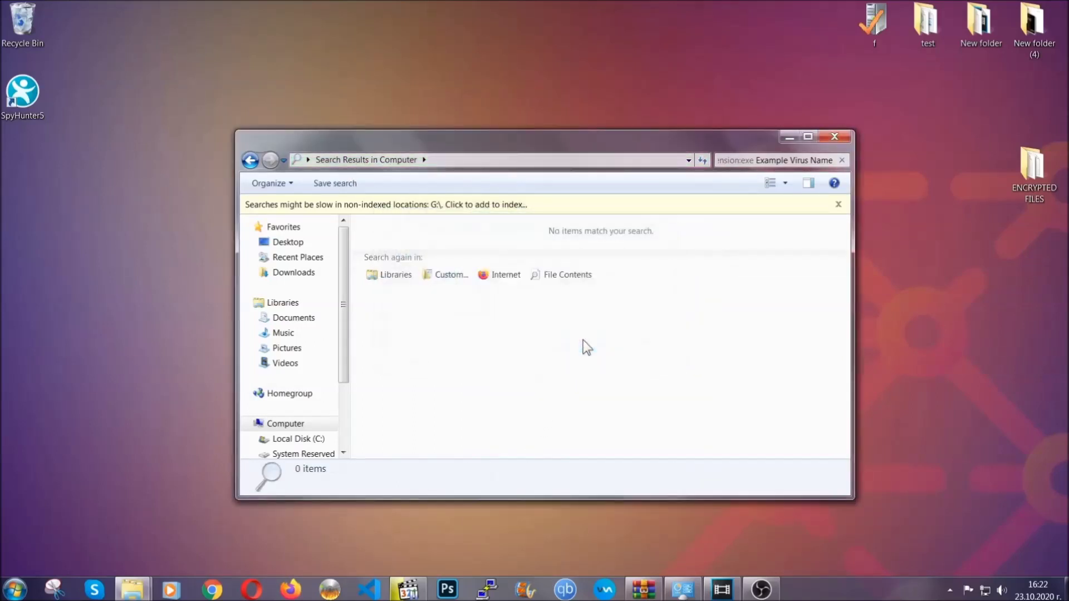
click(834, 137)
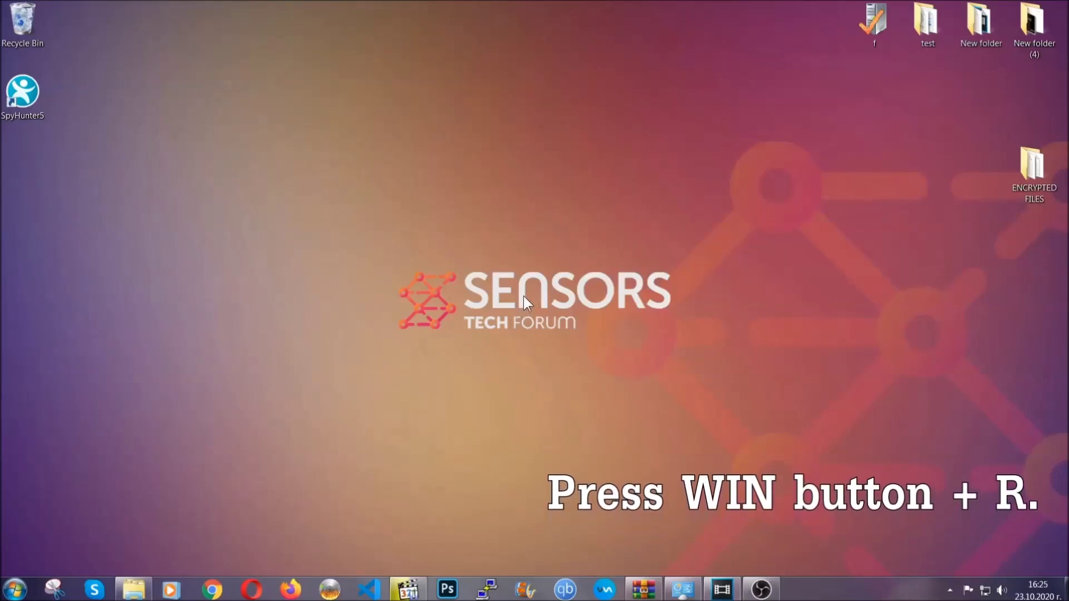
- Replace cmd with REGEDIT in the Win+R Run box to launch Registry Editor
key(super+r)
click(101, 506)
double_click(101, 506)
text(REGEDIT)
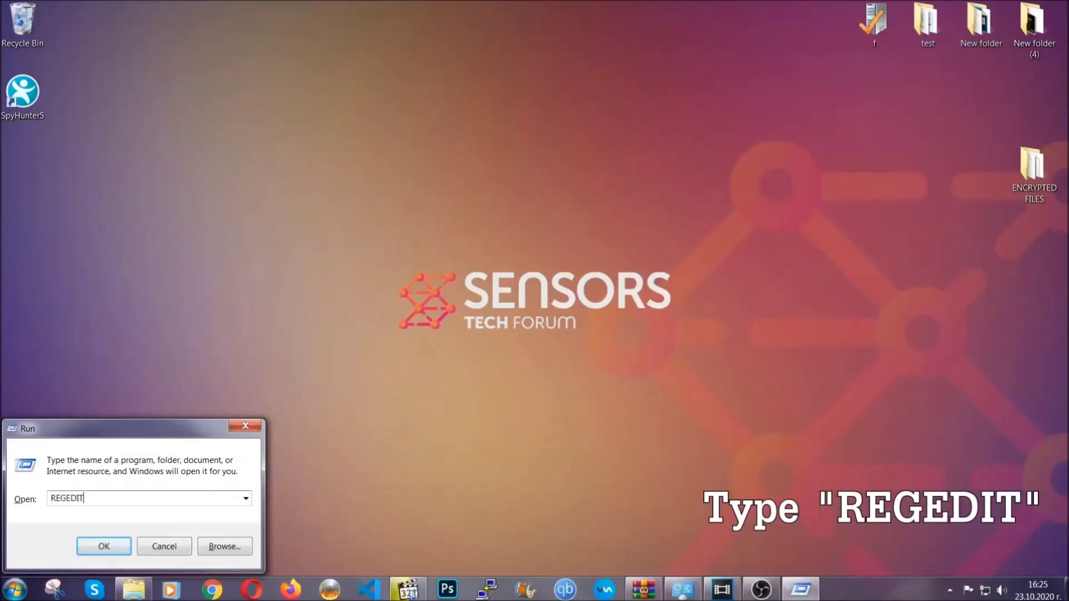
click(92, 544)
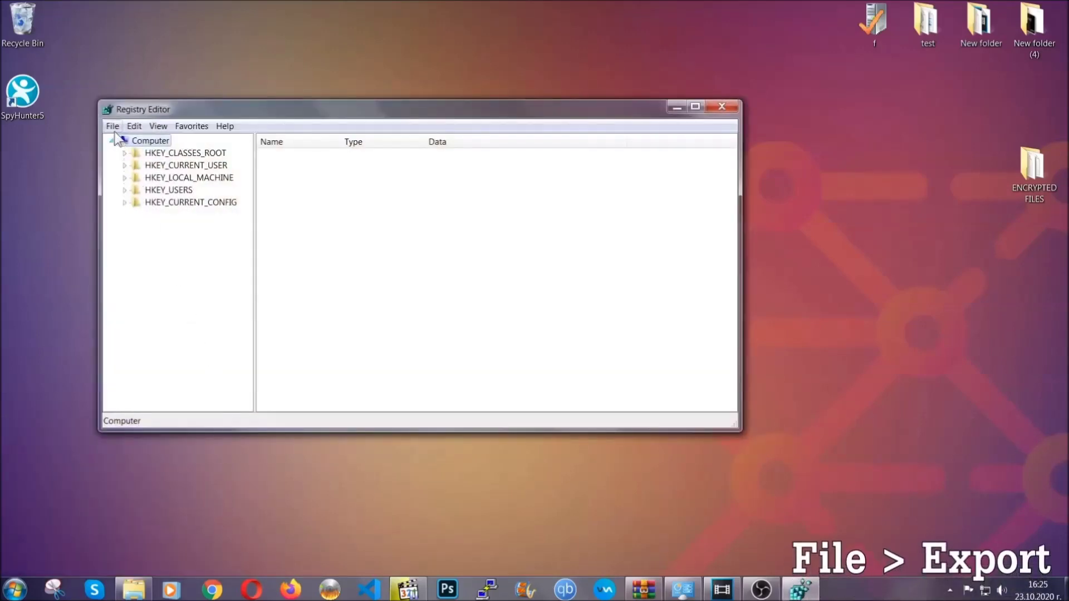
- Export the entire registry as a BACKUP file on the Desktop via File > Export
click(113, 127)
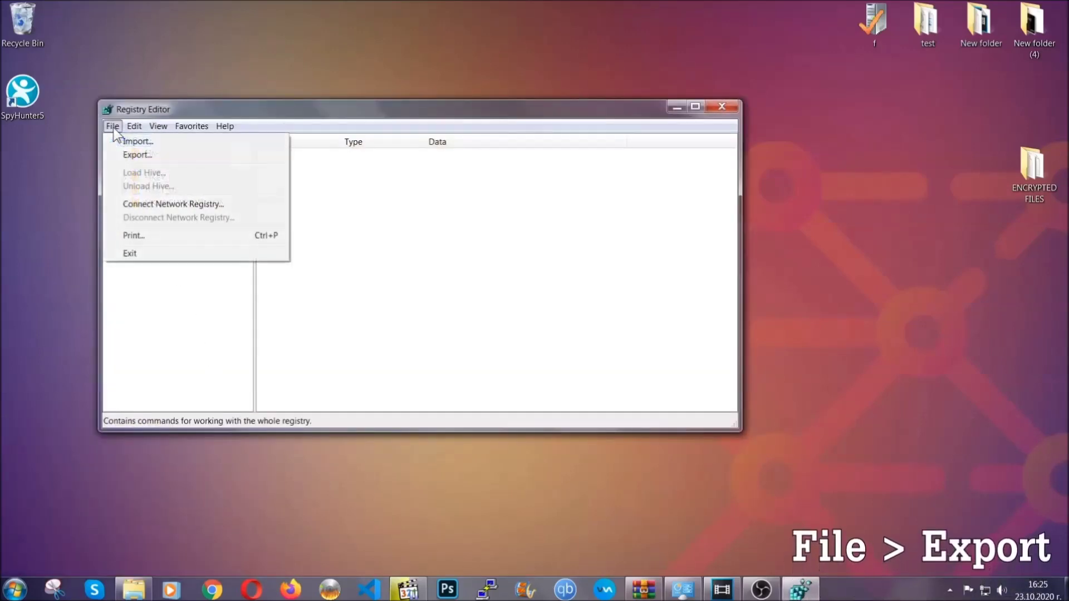
click(139, 153)
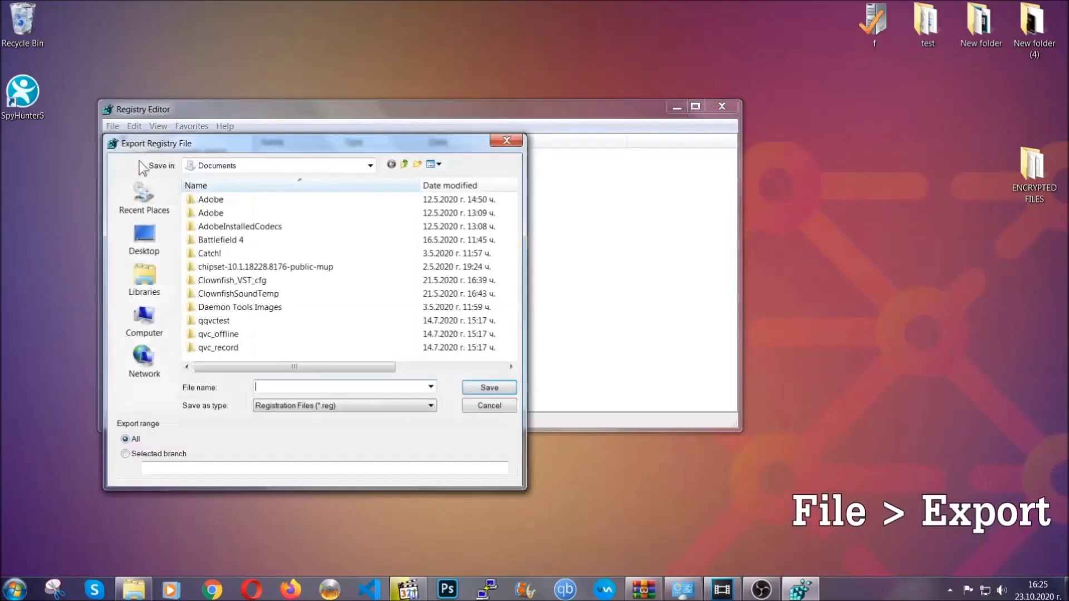
click(139, 236)
text(BACKUP)
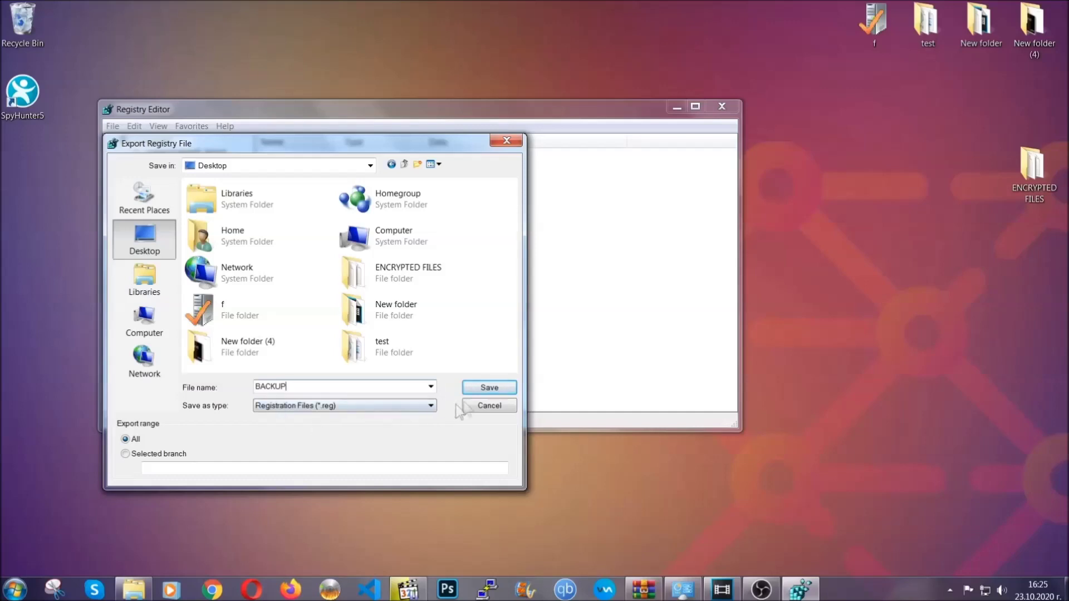
click(482, 389)
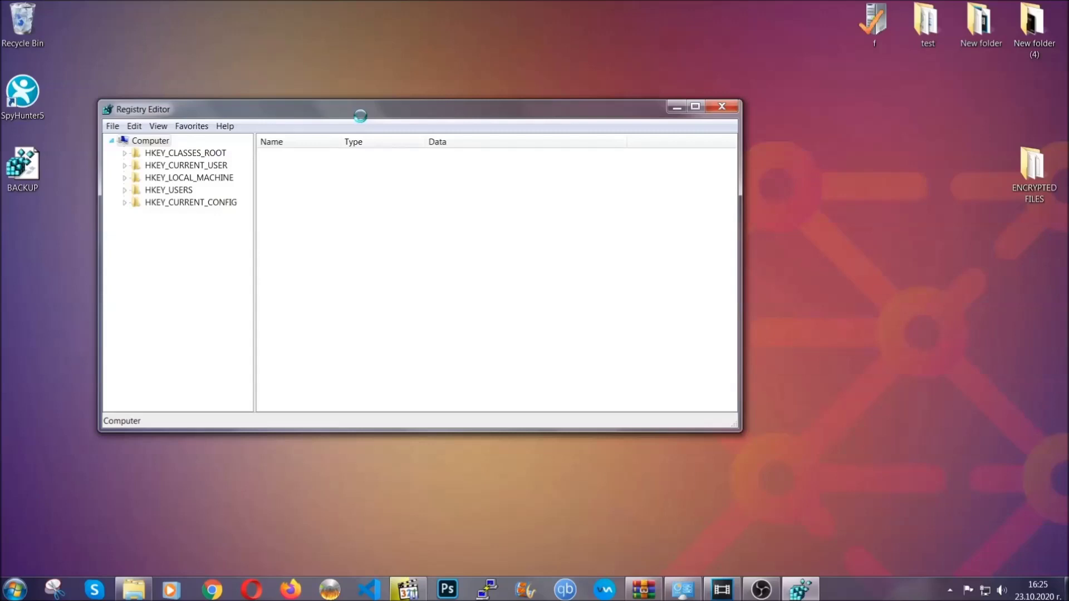
drag(360, 117, 465, 150)
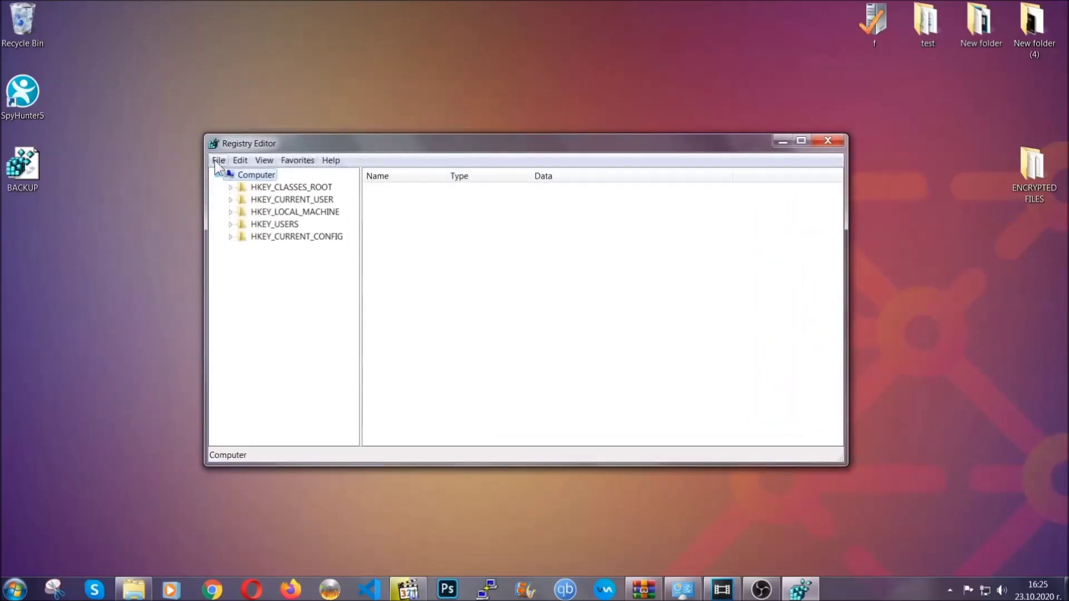
click(219, 162)
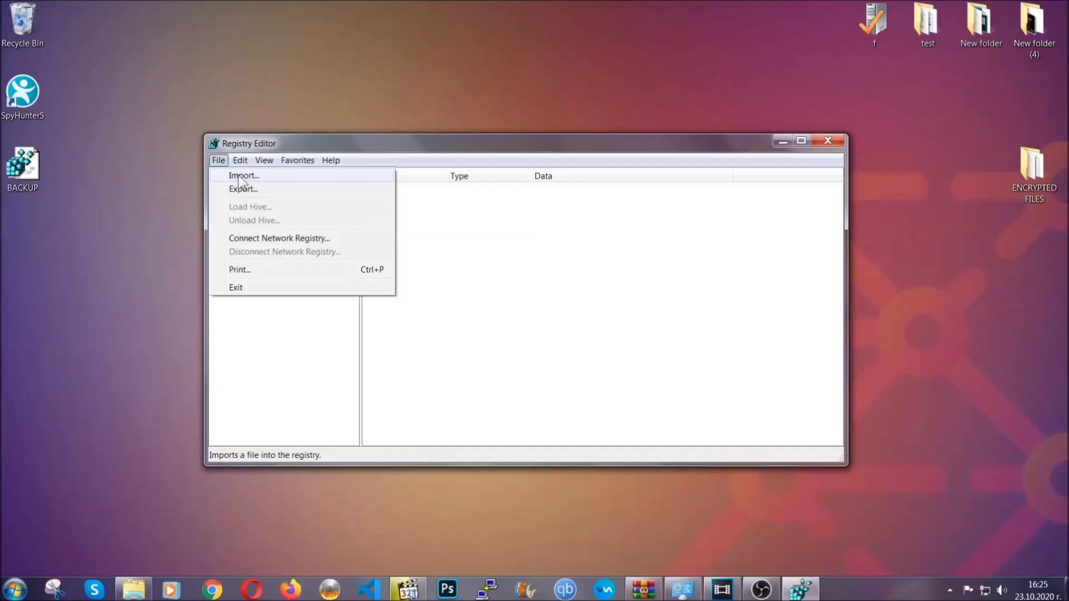
click(219, 161)
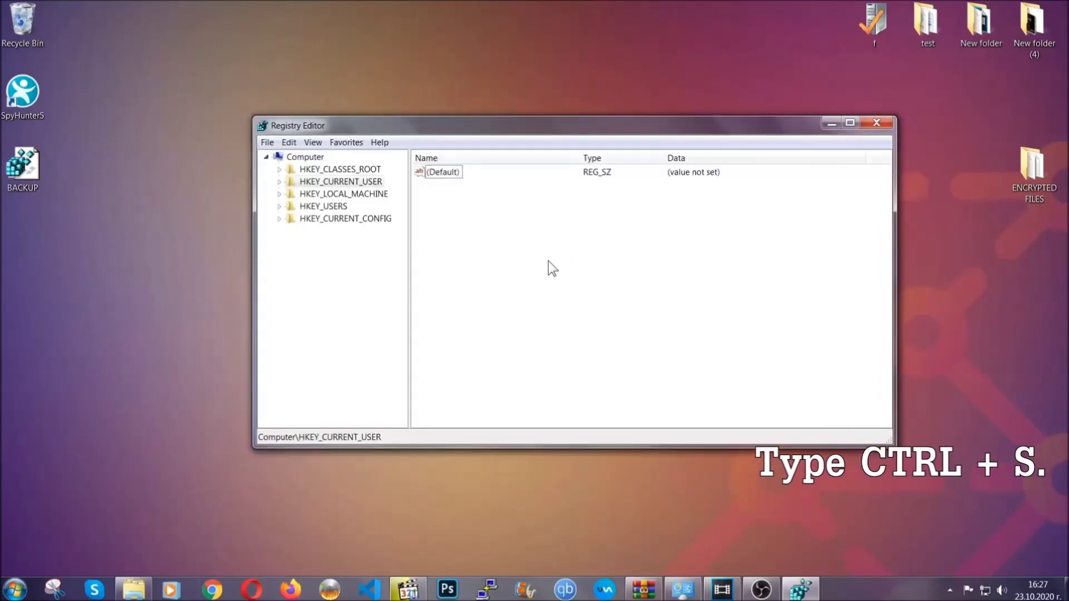
- Find 'RunOnce' with Ctrl+F, then select HKCU's CurrentVersion Run key to list its values
key(ctrl+f)
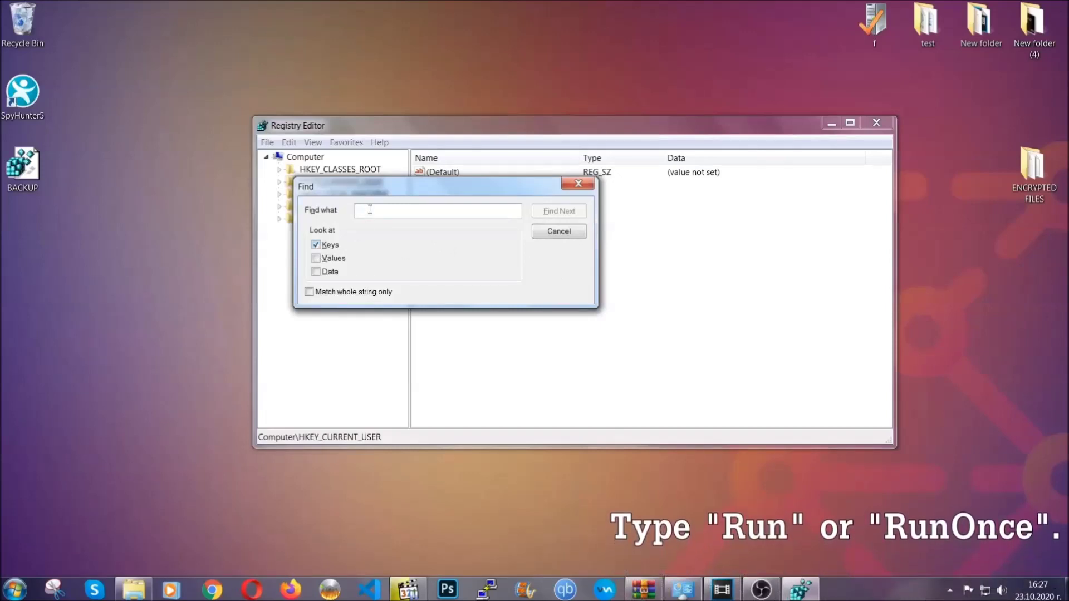
text(RunO)
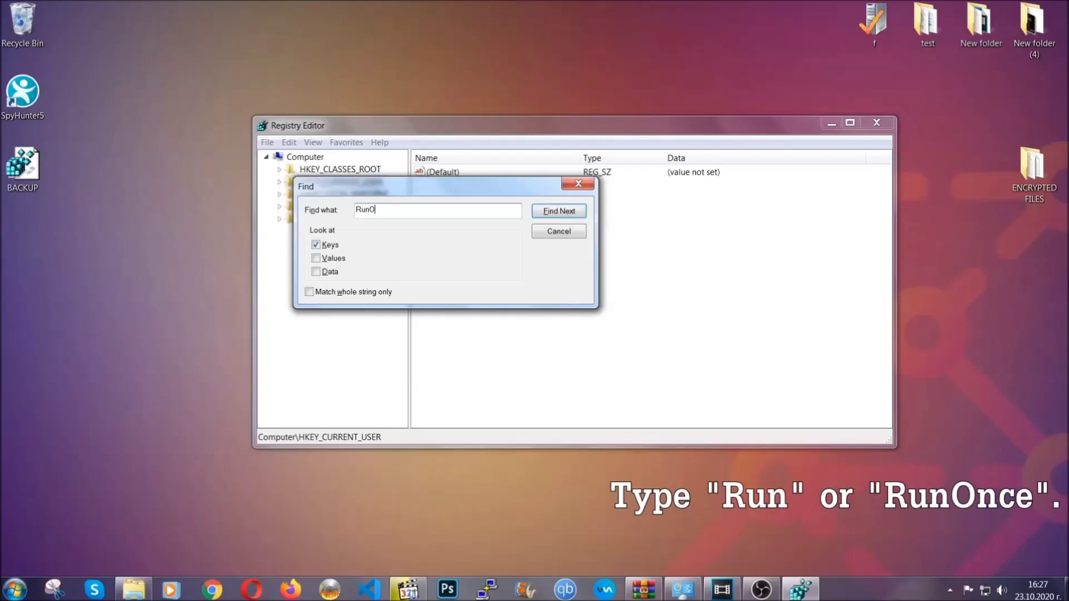
text(nce)
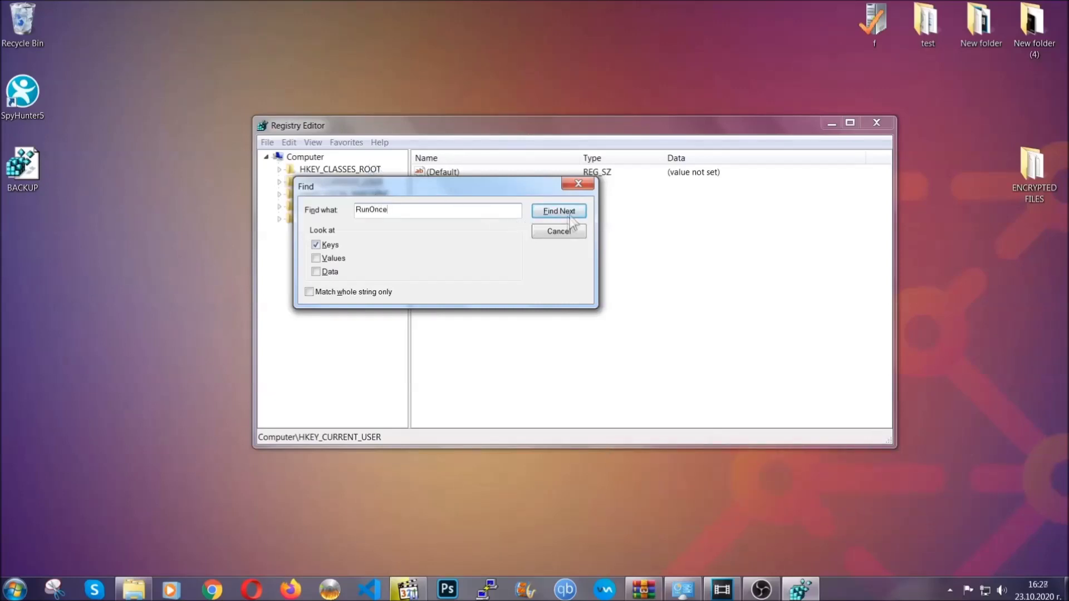
click(571, 214)
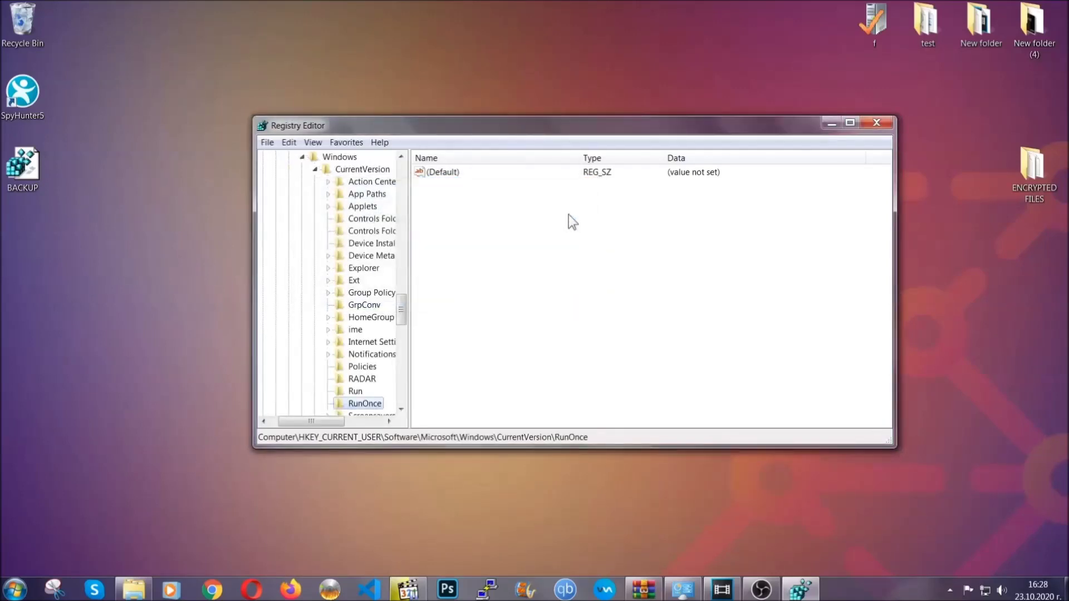
drag(400, 309, 402, 321)
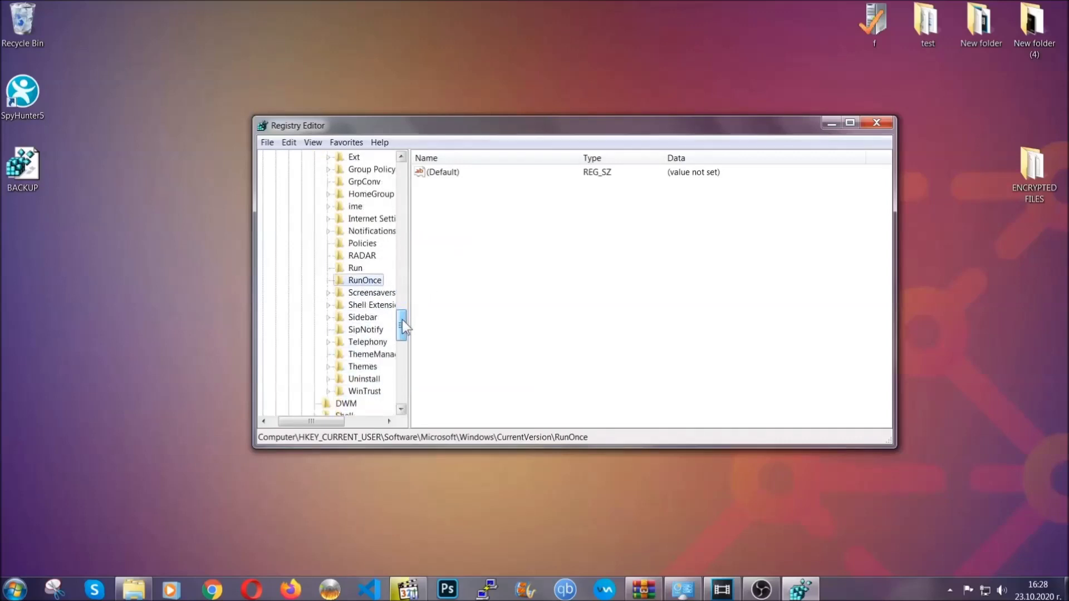
click(355, 268)
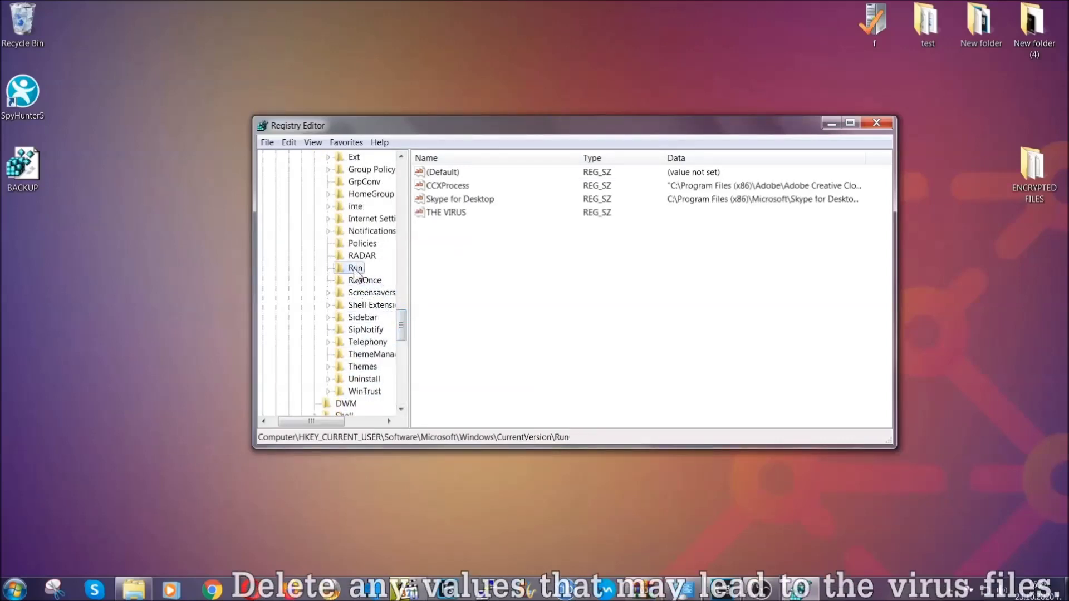
- Delete THE VIRUS value from the Run key and confirm the deletion
click(438, 214)
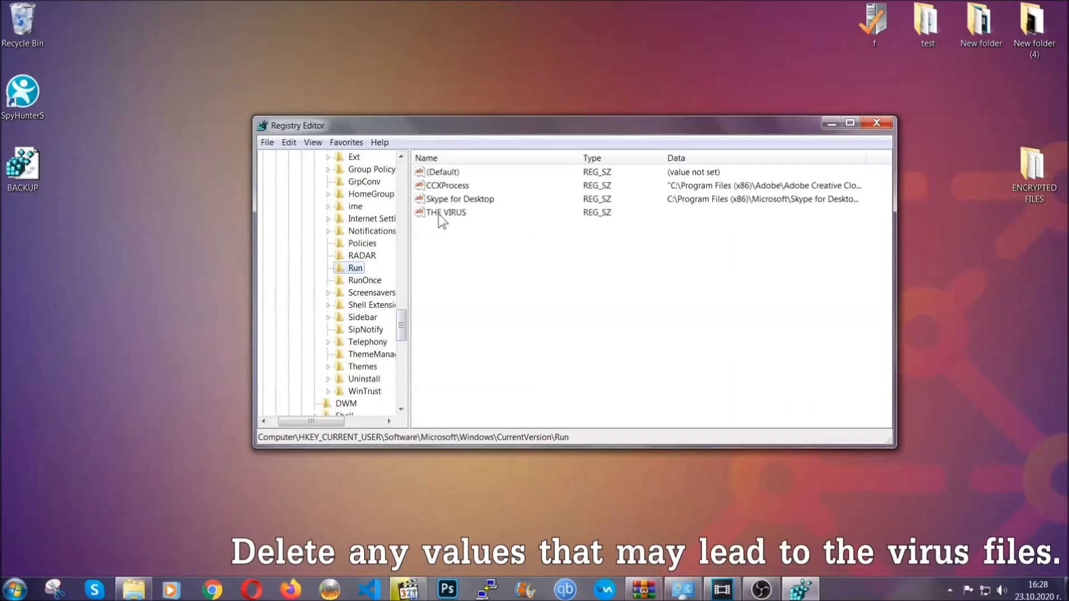
right_click(440, 217)
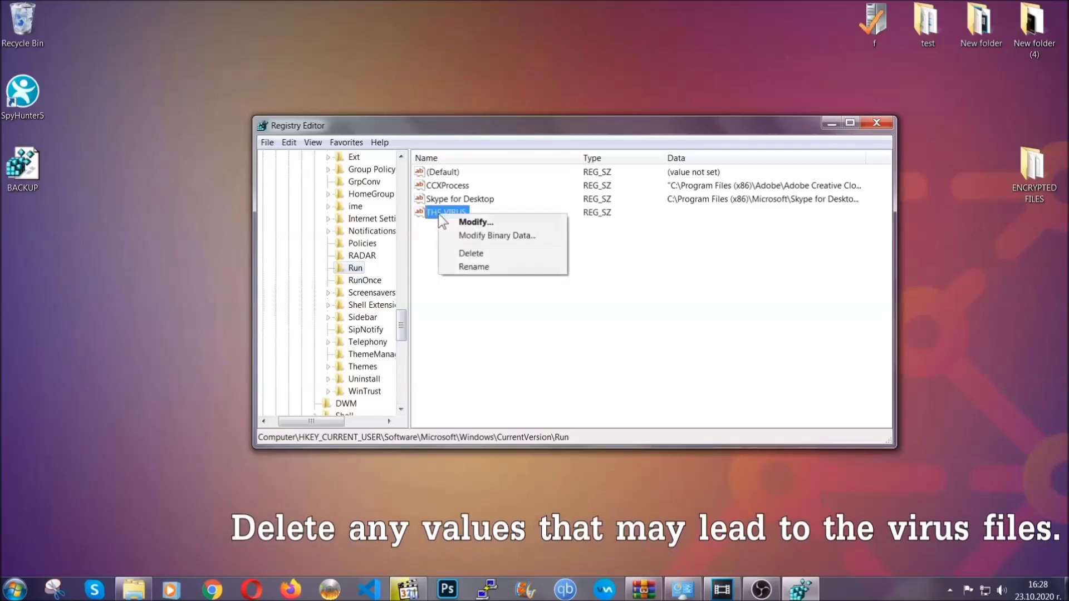
click(462, 254)
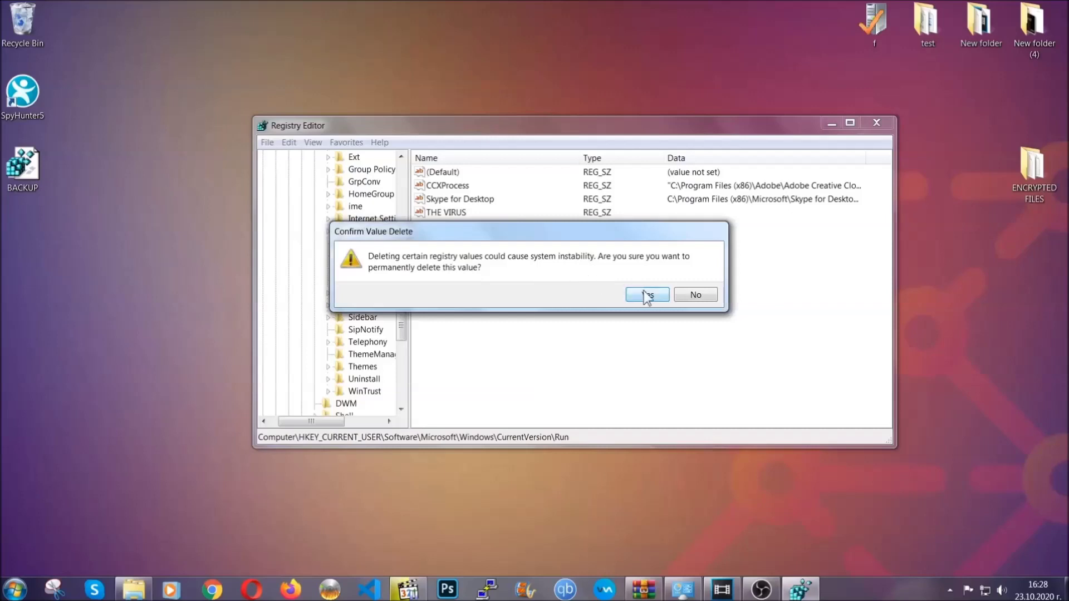
click(647, 295)
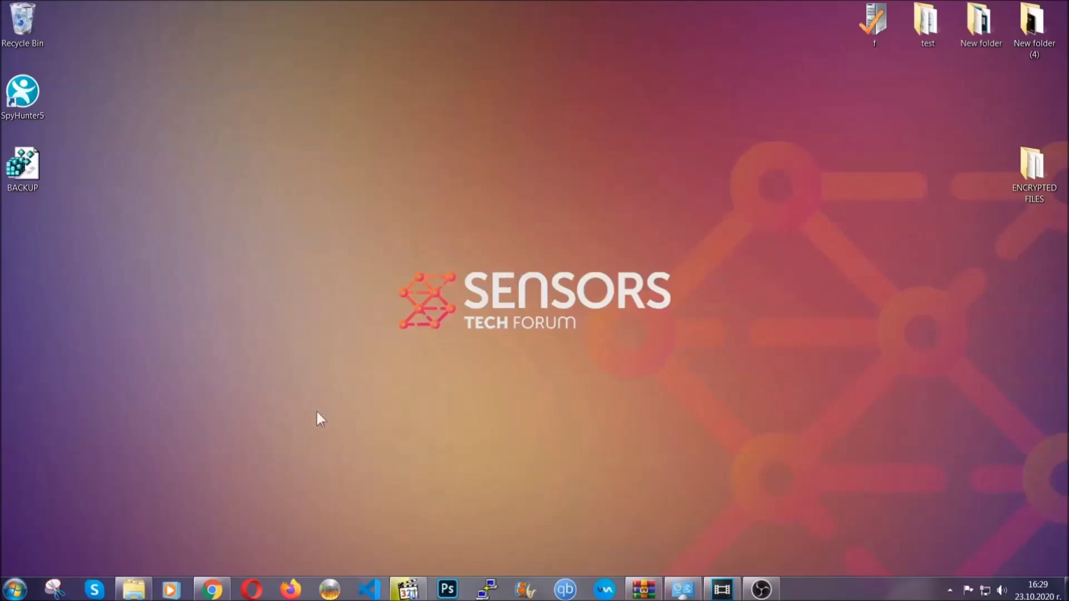
- Bring up the SensorsTechForum article in Chrome, scroll to Methods 1–6, and expand Method 2, Windows Backup
click(212, 590)
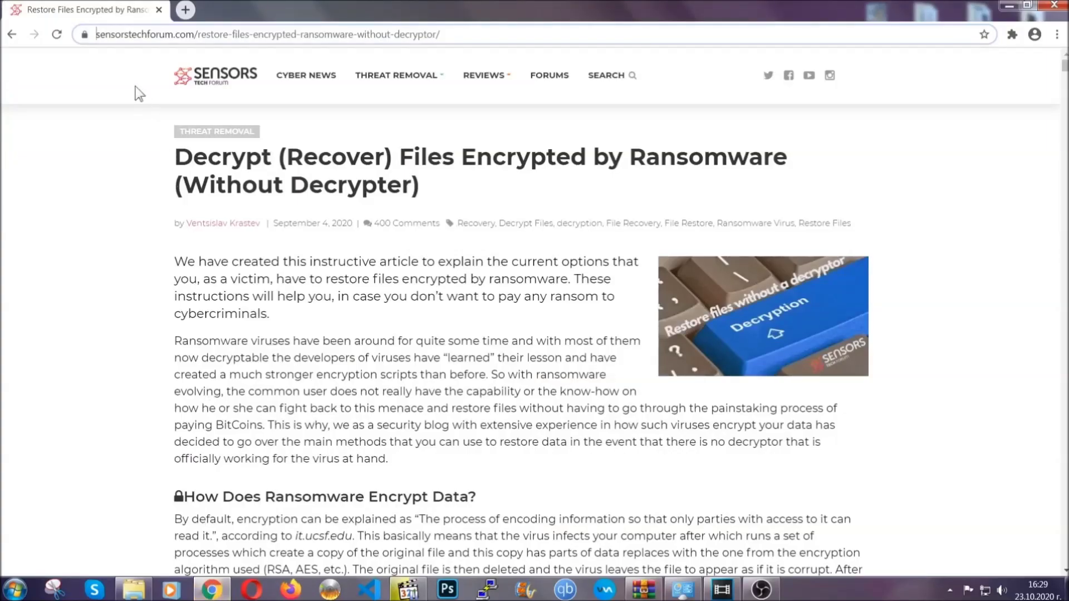
drag(97, 34, 482, 40)
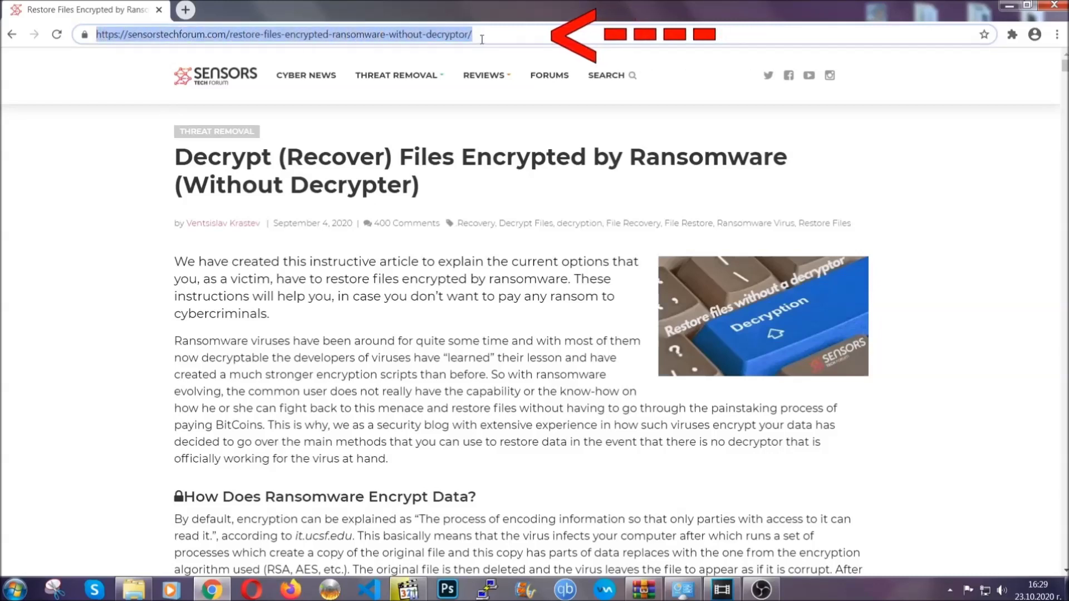
mouse_move(484, 75)
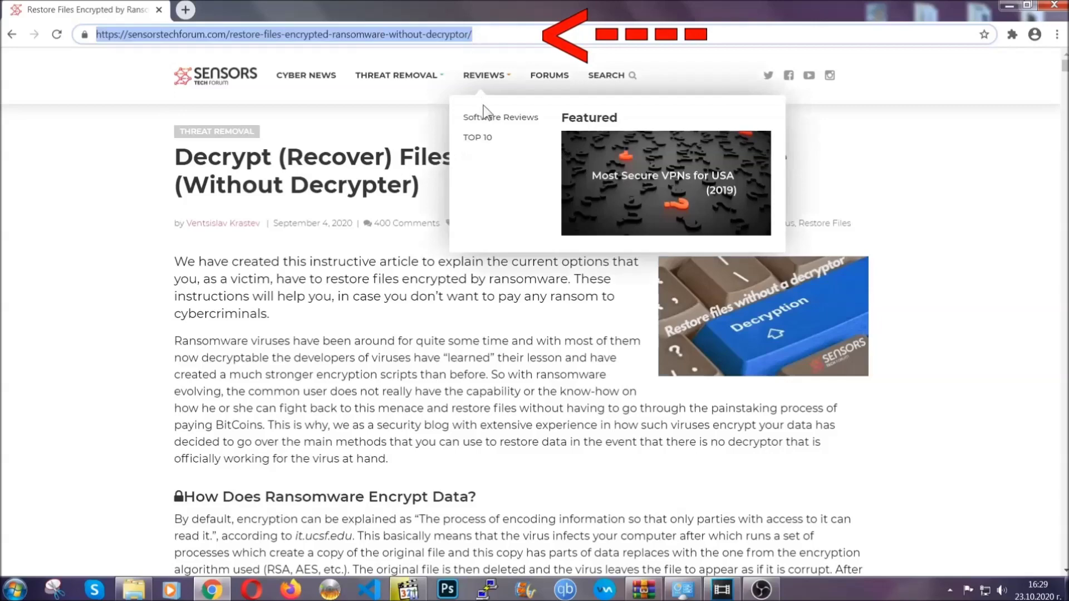
scroll(550, 304, down, 5)
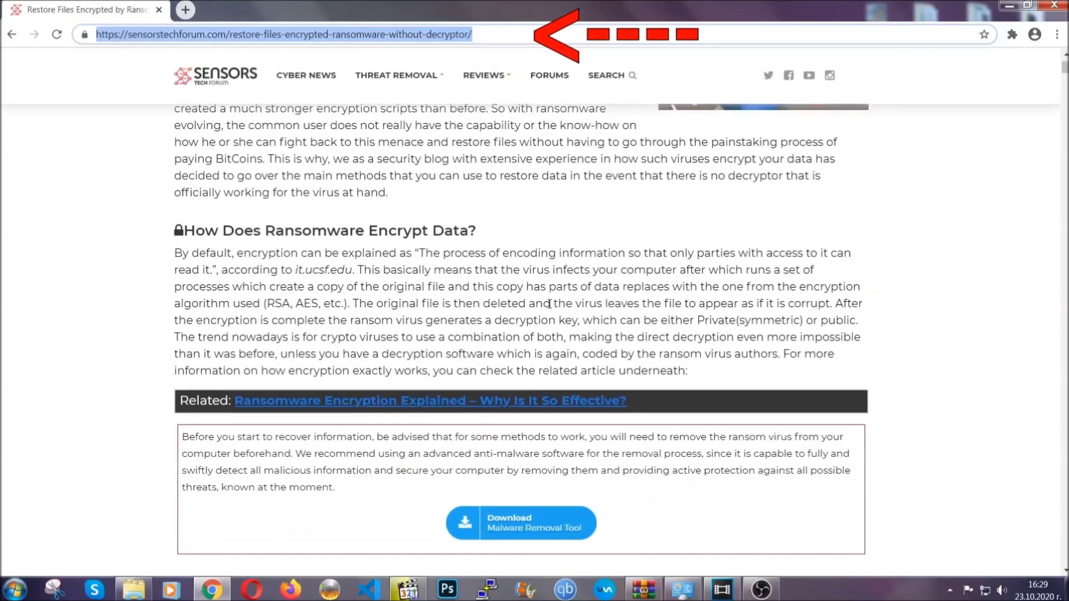
scroll(550, 304, down, 3)
scroll(549, 304, down, 3)
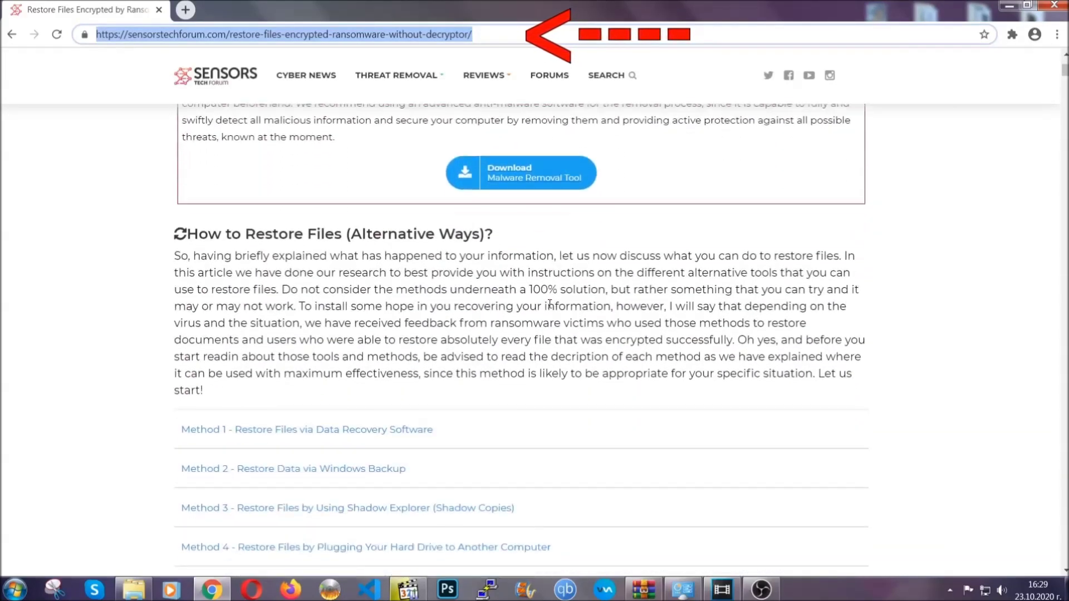
scroll(549, 304, down, 1)
scroll(551, 308, down, 3)
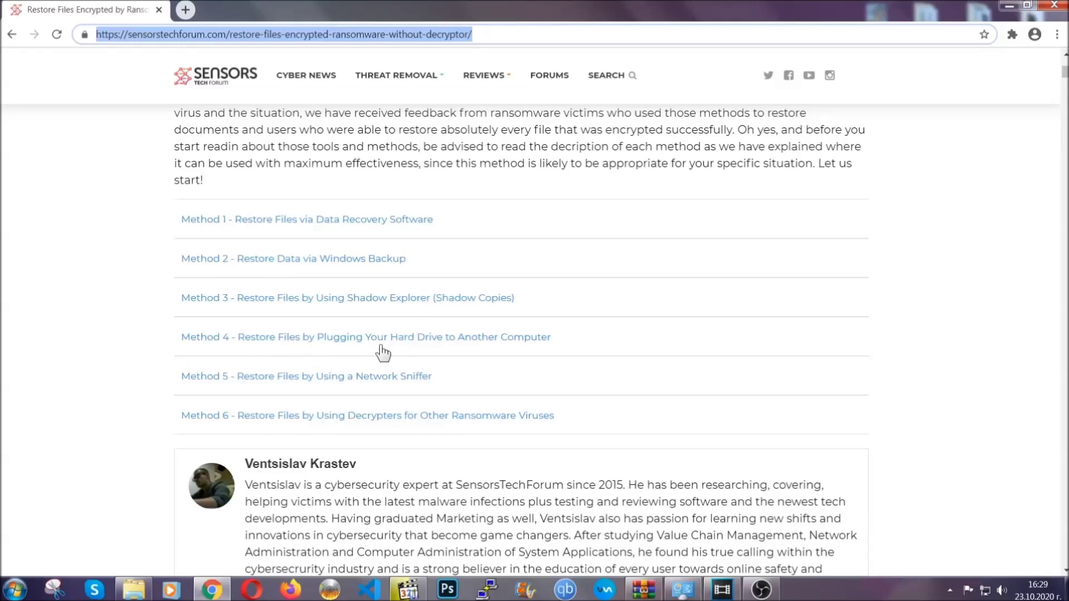
click(332, 258)
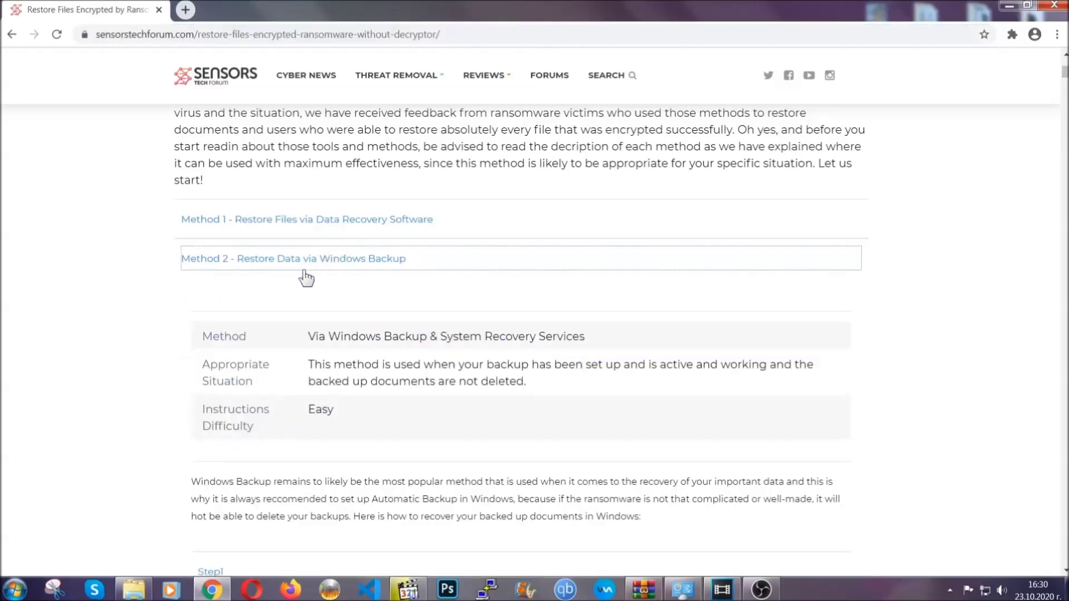
- Expand Step1, Step2 and Step3 of the Method 2 Windows Backup instructions
drag(307, 336, 376, 415)
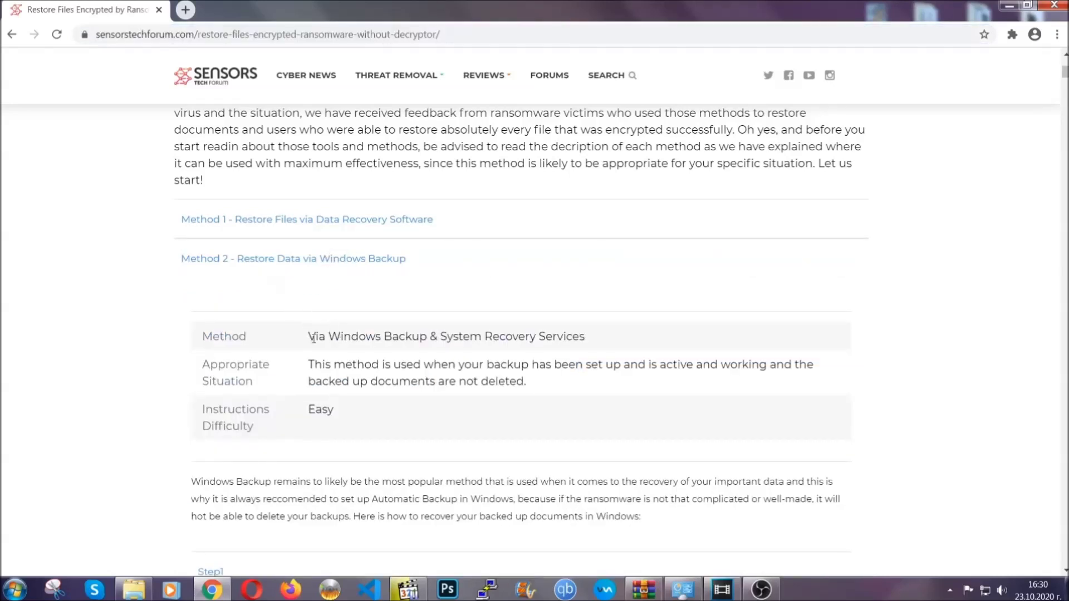
click(378, 418)
scroll(382, 415, down, 4)
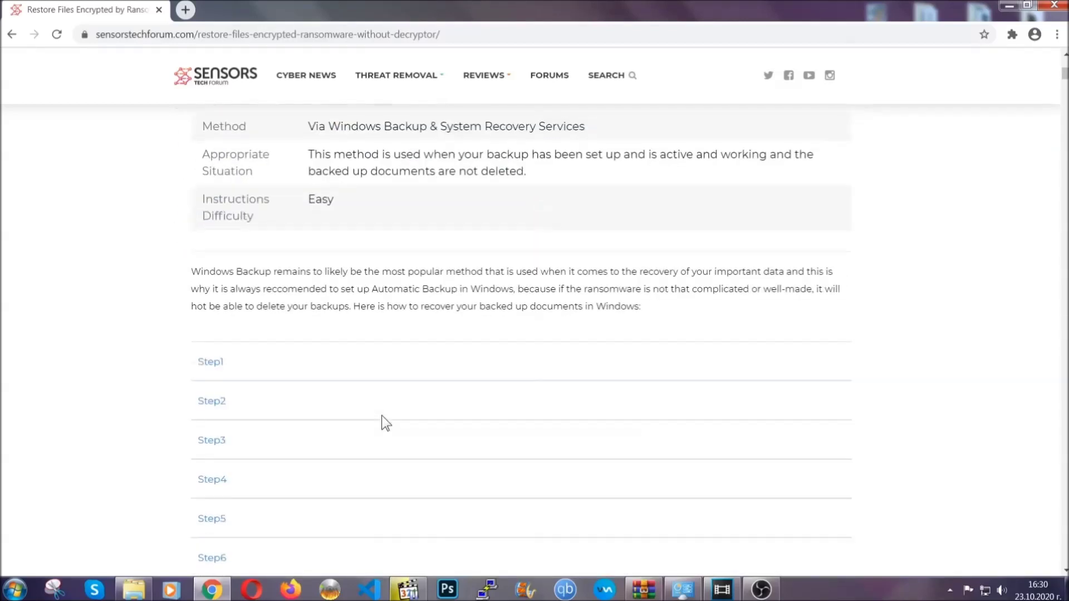
scroll(382, 415, down, 1)
click(222, 292)
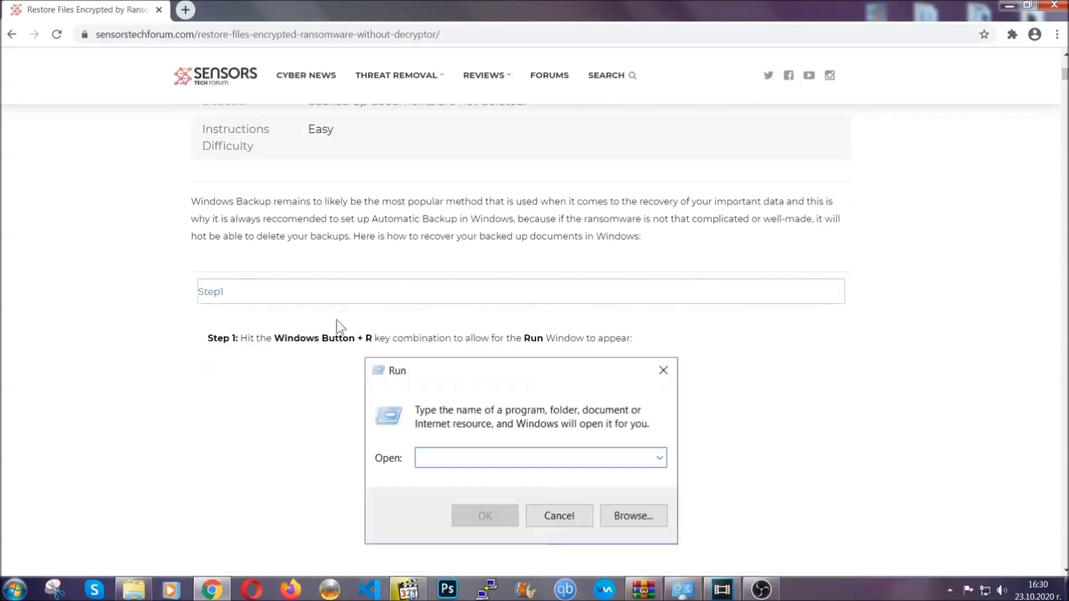
scroll(500, 345, down, 4)
click(251, 349)
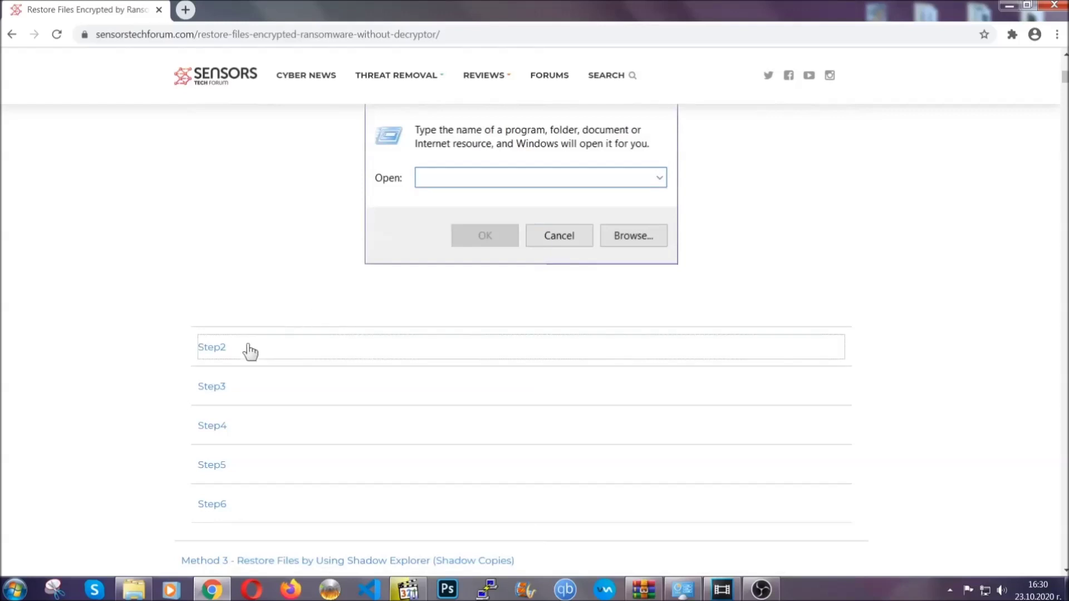
scroll(443, 353, down, 3)
scroll(445, 366, down, 1)
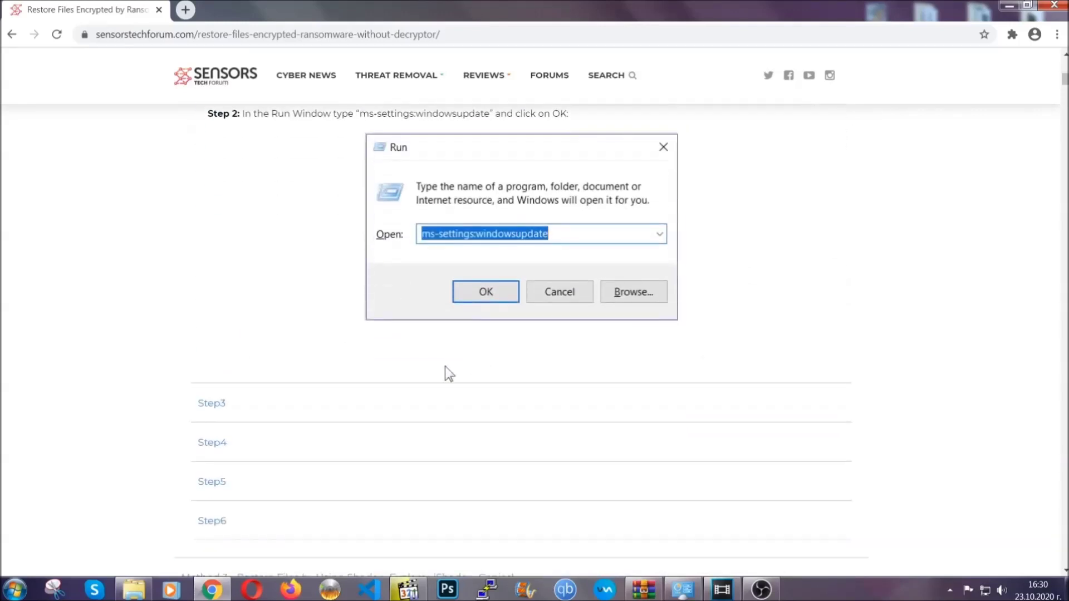
click(316, 405)
- Scroll through the expanded backup steps, then back up to the article's title
scroll(472, 383, down, 3)
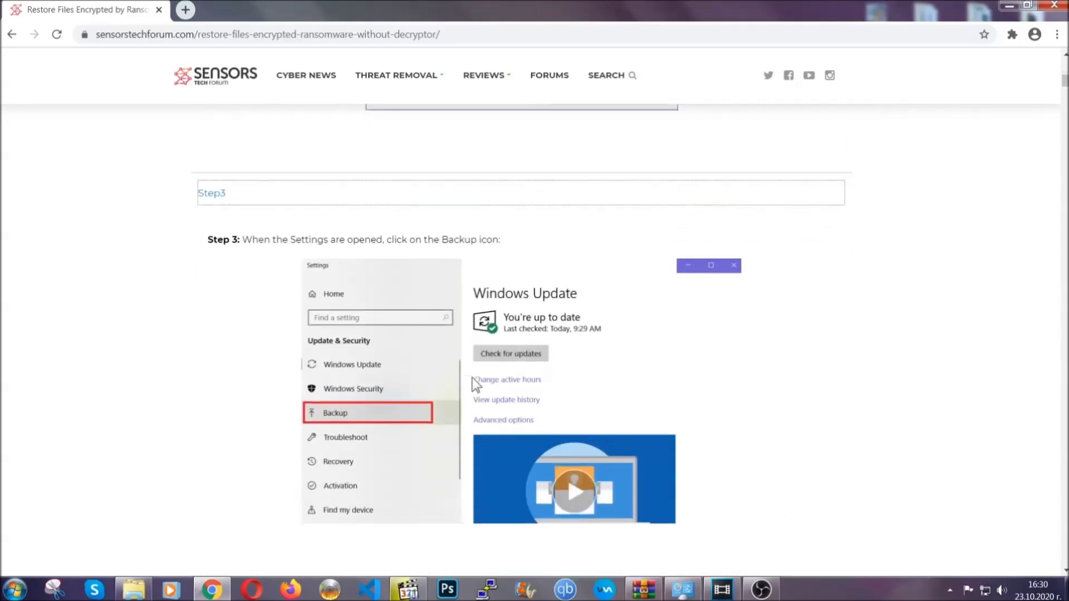
scroll(471, 379, down, 2)
scroll(469, 381, down, 2)
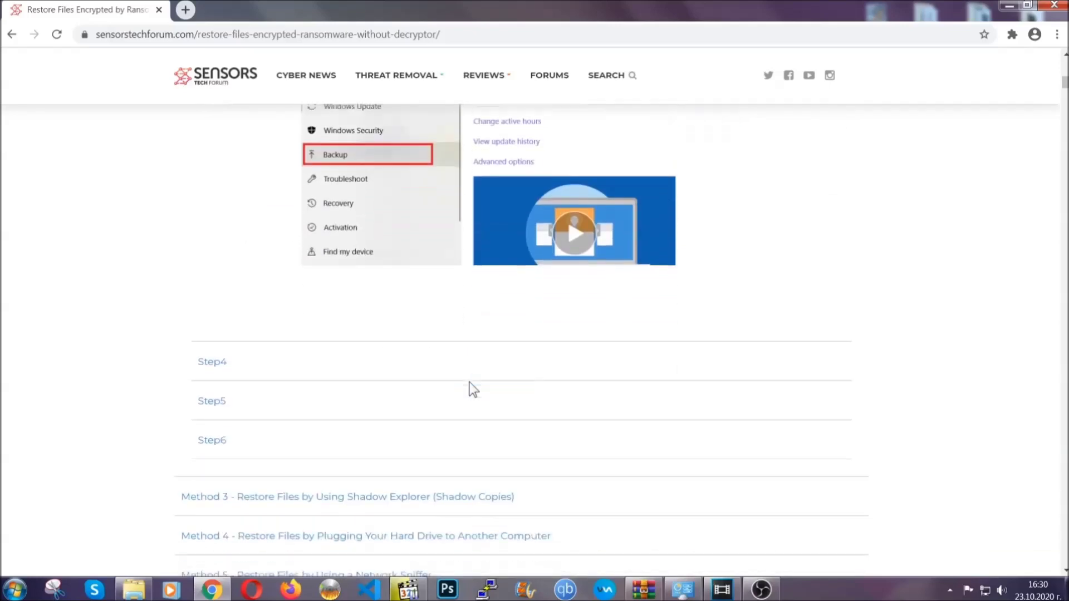
scroll(469, 382, down, 1)
scroll(469, 382, down, 3)
scroll(470, 381, down, 1)
scroll(469, 382, down, 2)
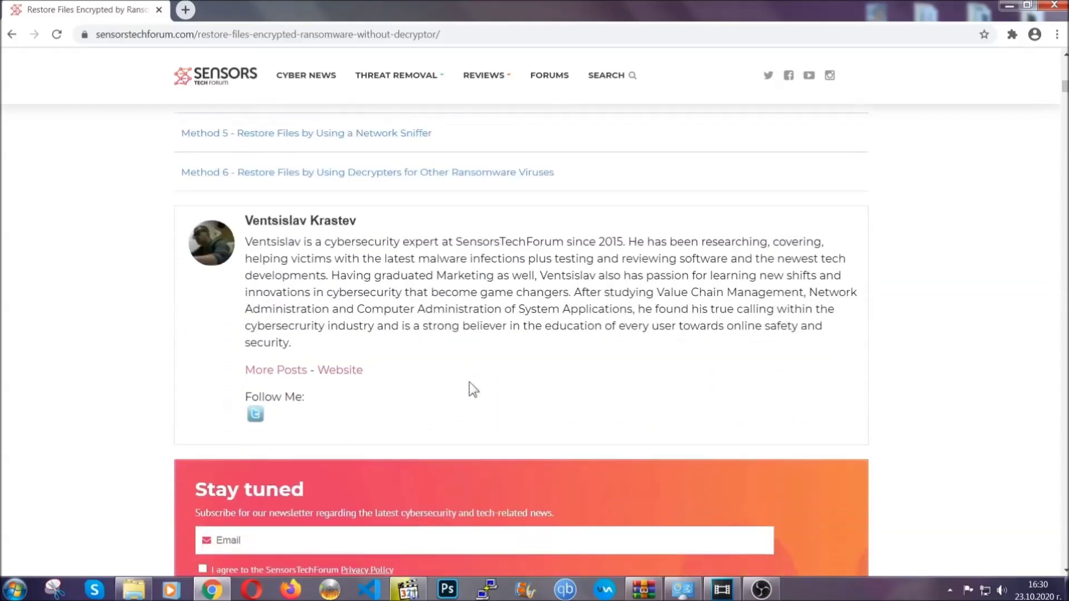
scroll(469, 382, up, 4)
scroll(466, 393, up, 5)
scroll(467, 398, up, 5)
scroll(467, 399, up, 5)
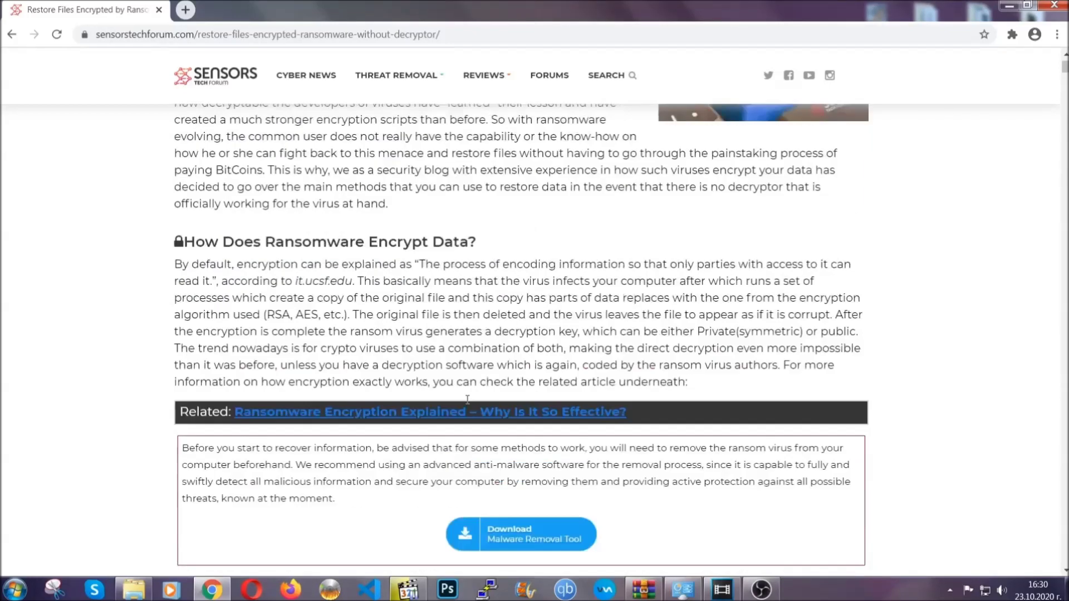
scroll(467, 399, up, 5)
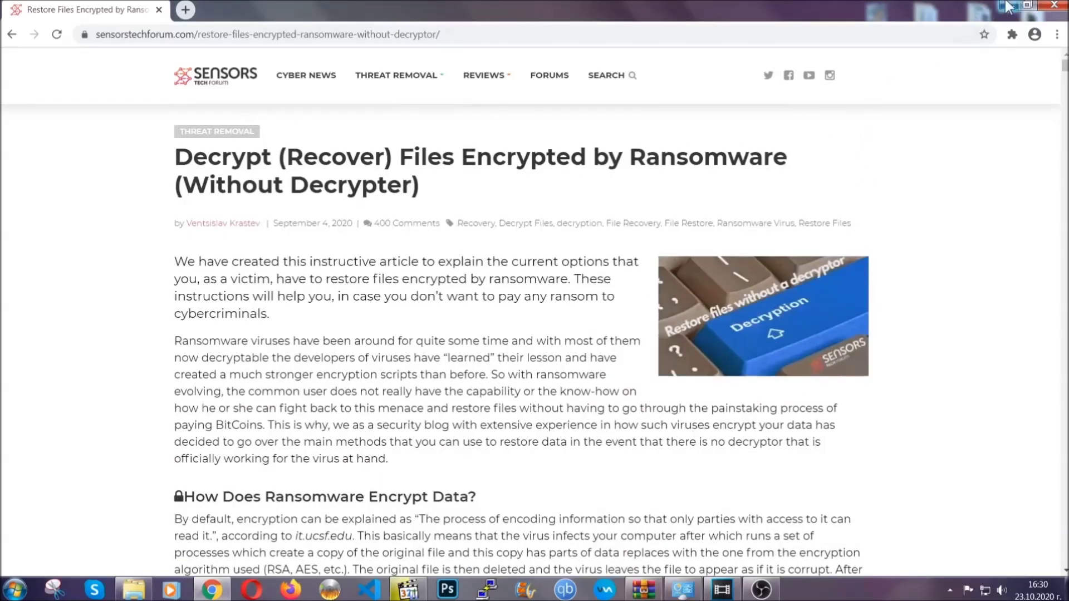
- Minimize the Chrome window with the SensorsTechForum article to show the desktop
click(1008, 7)
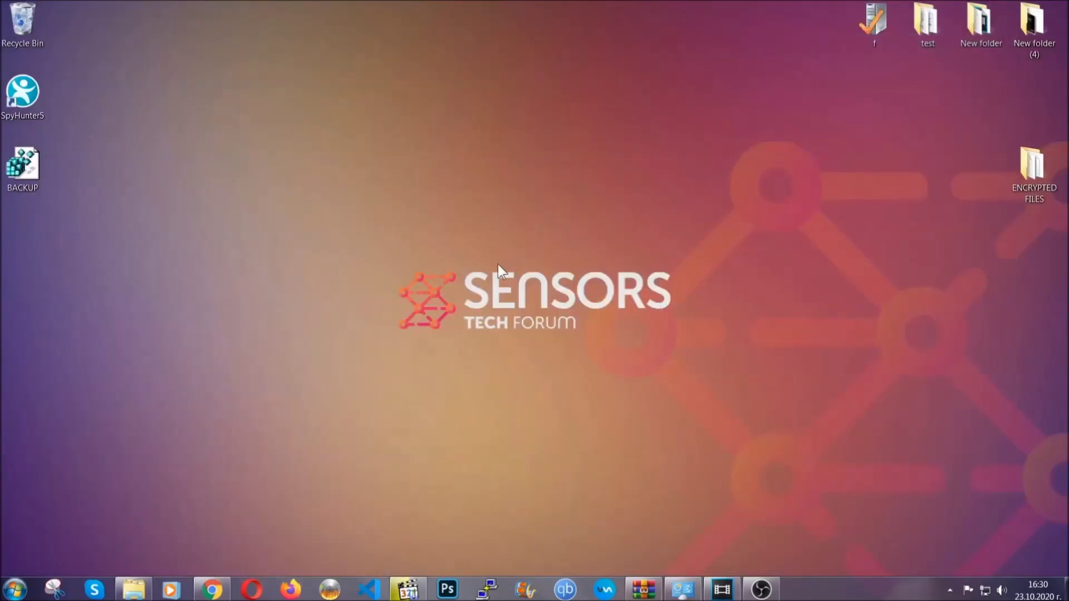